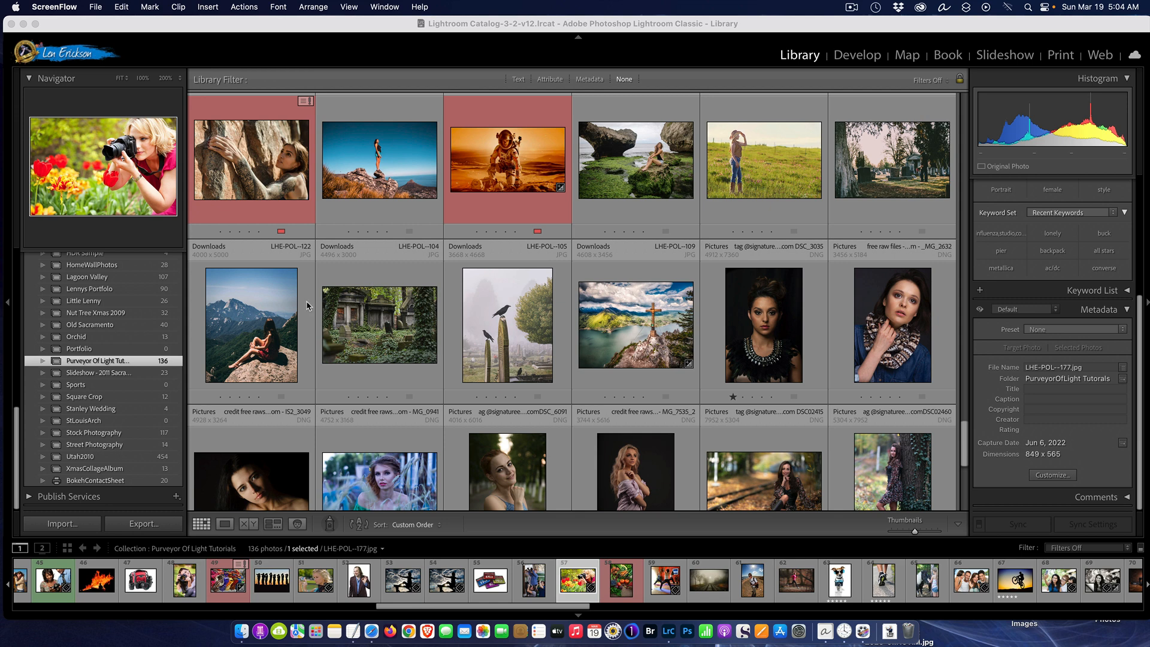
Expand the Folders and Publish Services panels in the Library module
{"action": "scroll", "coordinate": [77, 337], "scroll_direction": "up", "scroll_amount": 1}
{"action": "scroll", "coordinate": [77, 338], "scroll_direction": "up", "scroll_amount": 8}
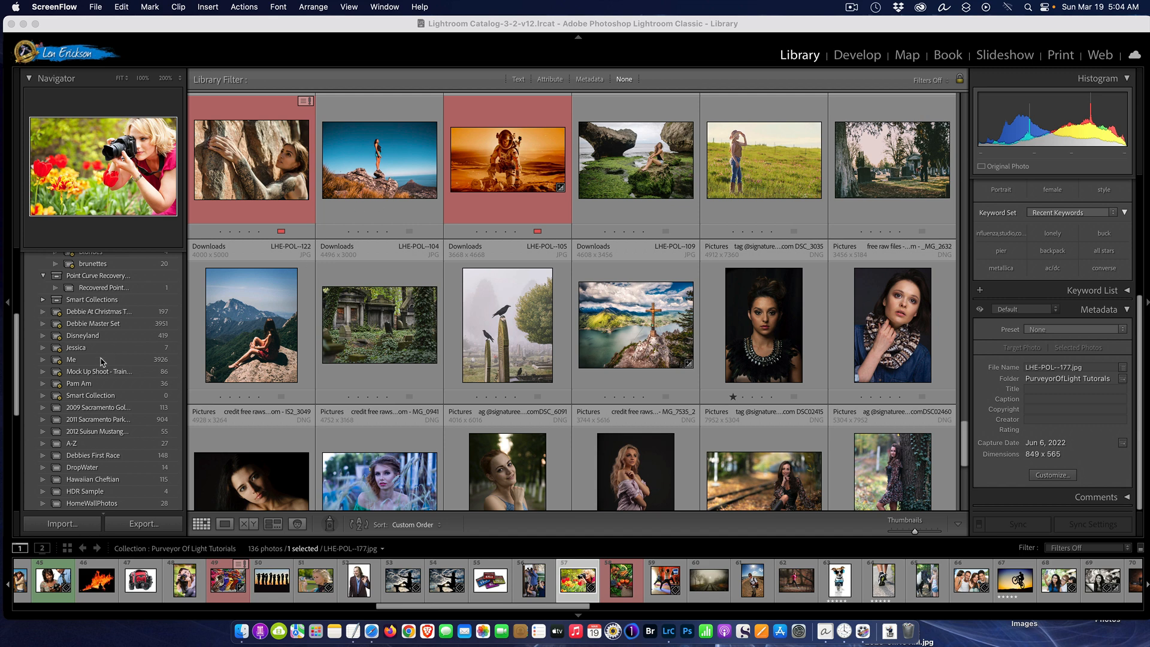
{"action": "scroll", "coordinate": [116, 404], "scroll_direction": "up", "scroll_amount": 3}
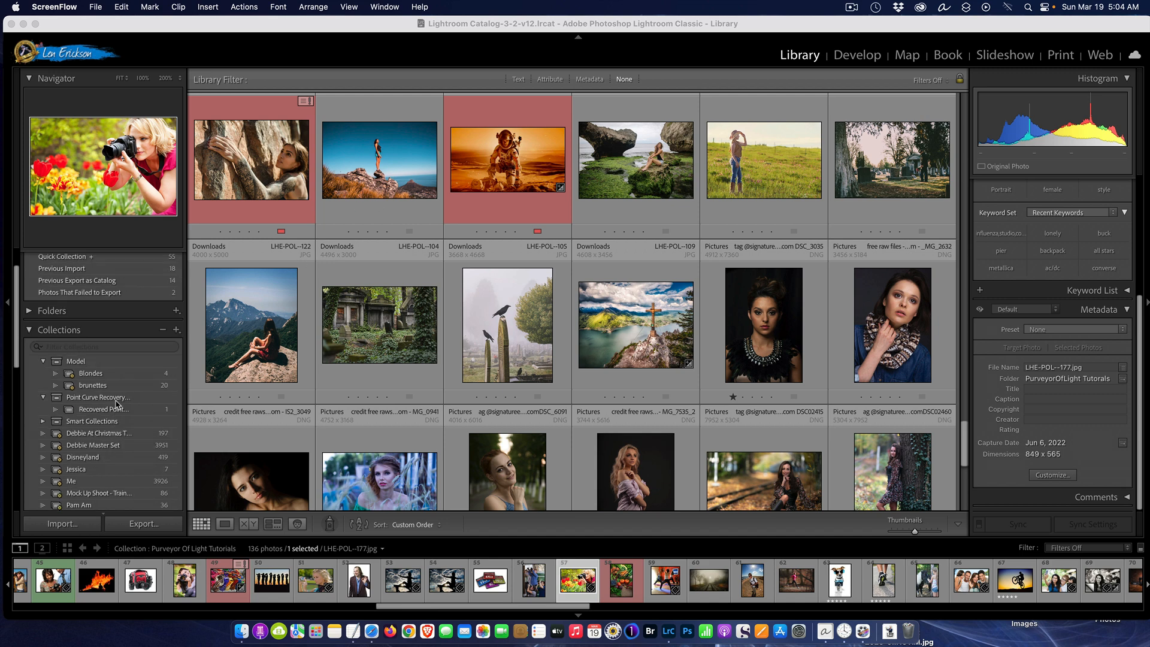
{"action": "scroll", "coordinate": [124, 378], "scroll_direction": "up", "scroll_amount": 4}
{"action": "scroll", "coordinate": [130, 358], "scroll_direction": "up", "scroll_amount": 1}
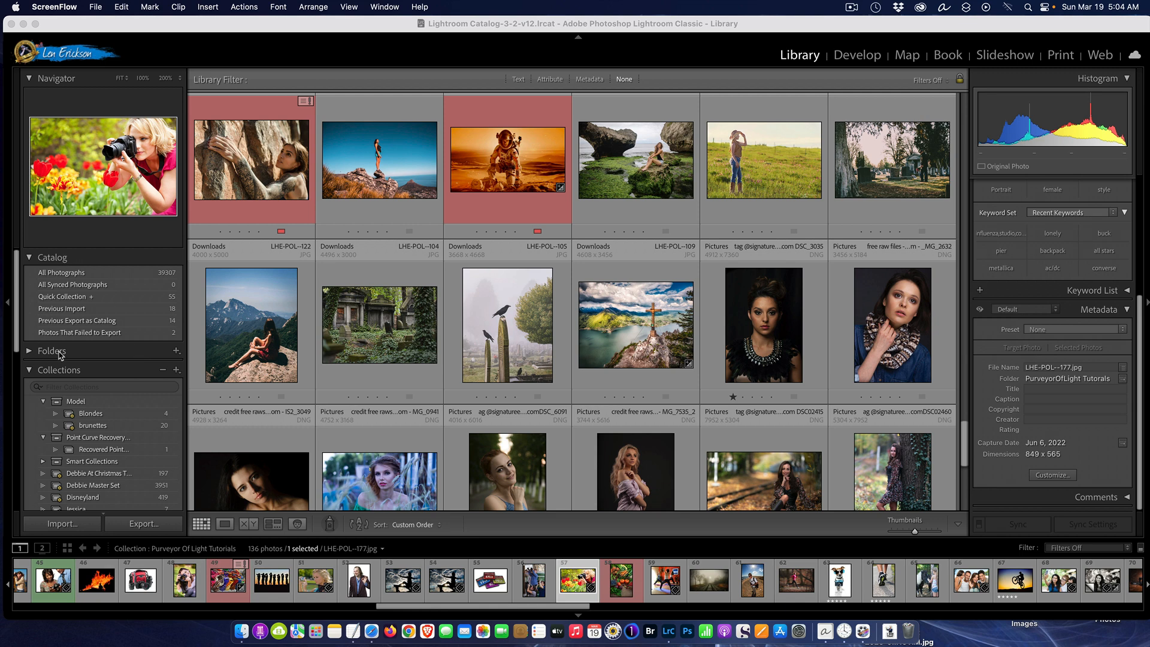
{"action": "left_click", "coordinate": [29, 355]}
{"action": "scroll", "coordinate": [84, 371], "scroll_direction": "down", "scroll_amount": 5}
{"action": "scroll", "coordinate": [107, 342], "scroll_direction": "up", "scroll_amount": 5}
{"action": "scroll", "coordinate": [90, 390], "scroll_direction": "down", "scroll_amount": 10}
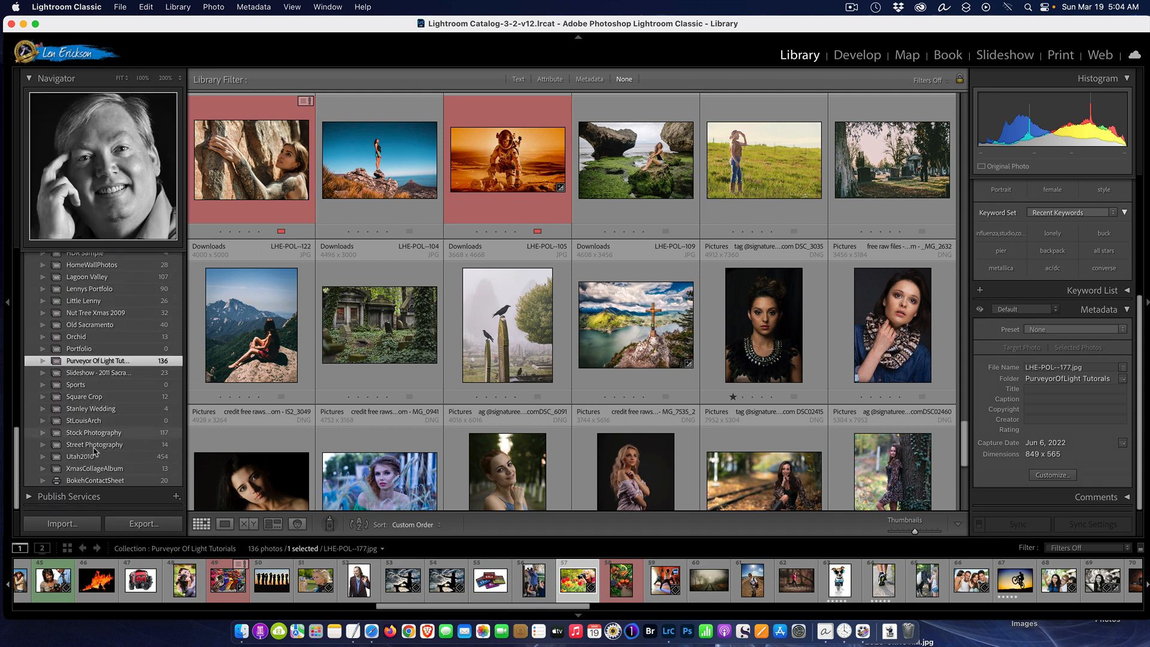
{"action": "left_click", "coordinate": [82, 497]}
Turn on Solo Mode for the Catalog, Folders, Collections and Publish Services panels
{"action": "scroll", "coordinate": [117, 470], "scroll_direction": "up", "scroll_amount": 10}
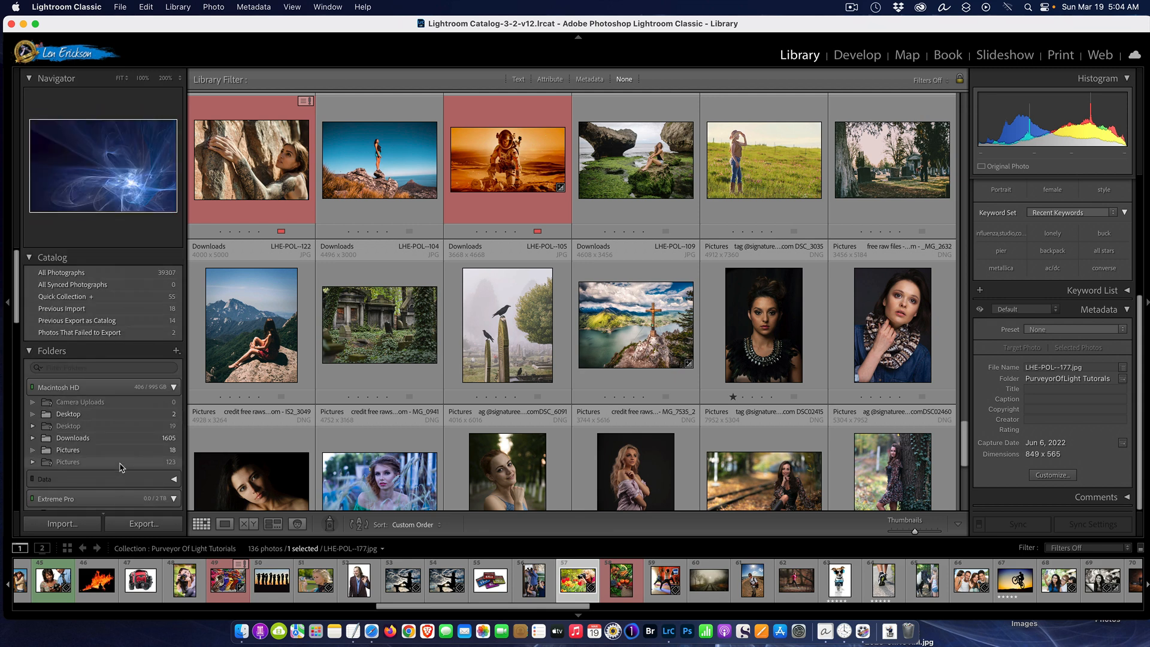
{"action": "scroll", "coordinate": [138, 461], "scroll_direction": "down", "scroll_amount": 4}
{"action": "scroll", "coordinate": [160, 453], "scroll_direction": "down", "scroll_amount": 5}
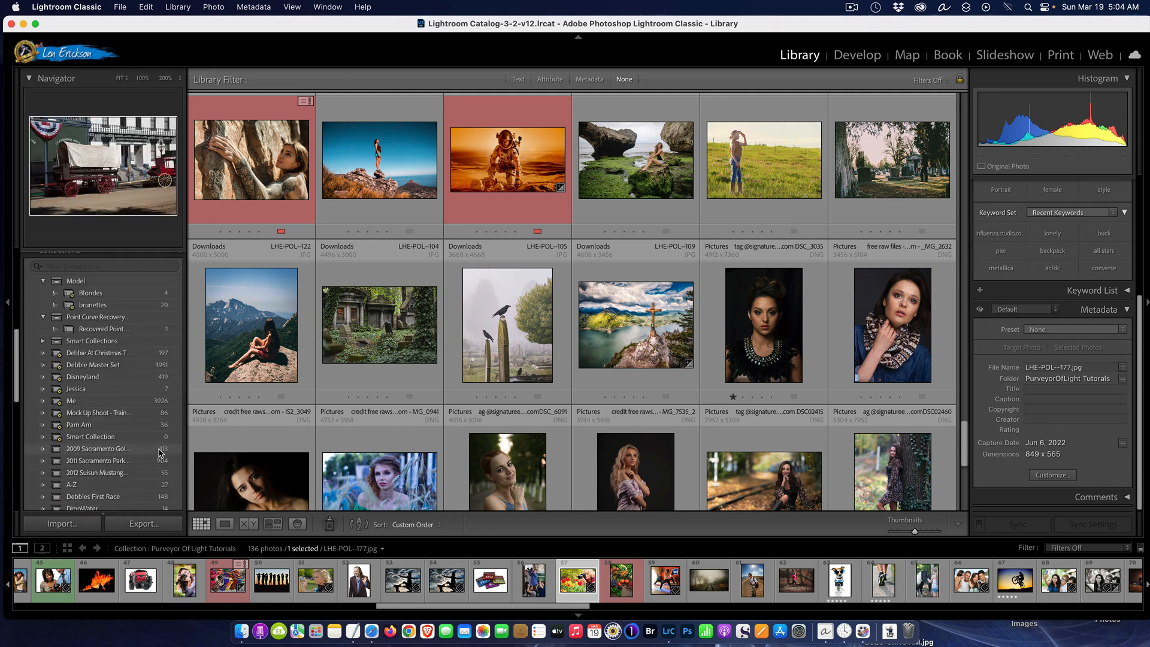
{"action": "scroll", "coordinate": [160, 454], "scroll_direction": "down", "scroll_amount": 5}
{"action": "scroll", "coordinate": [249, 338], "scroll_direction": "down", "scroll_amount": 3}
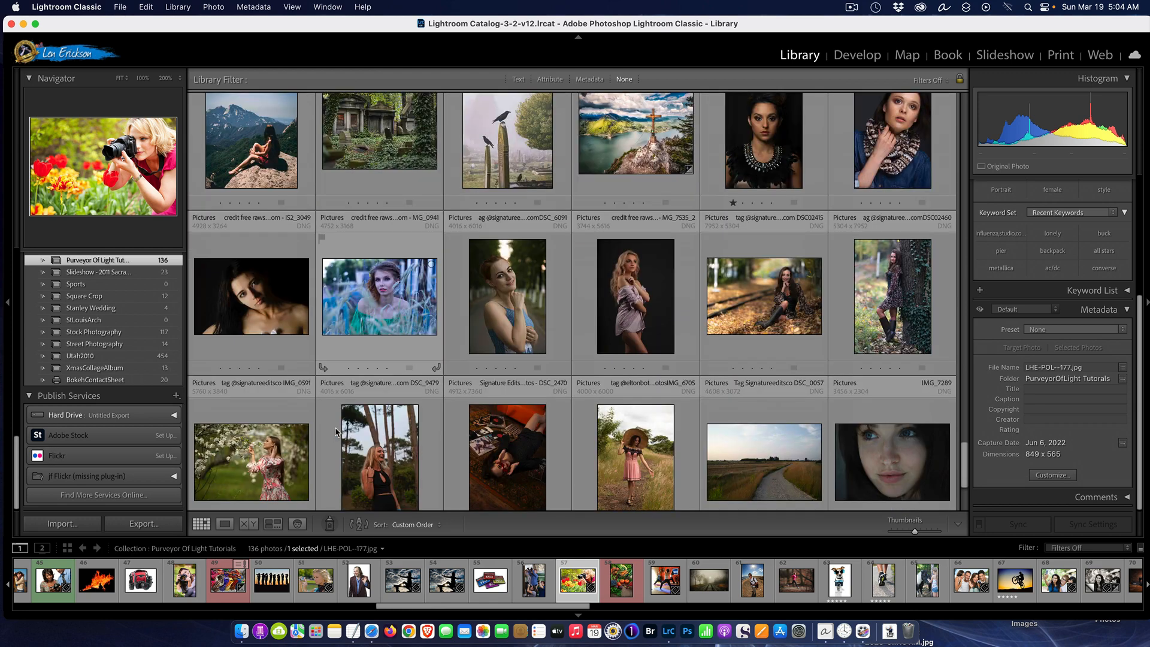
{"action": "scroll", "coordinate": [390, 233], "scroll_direction": "up", "scroll_amount": 2}
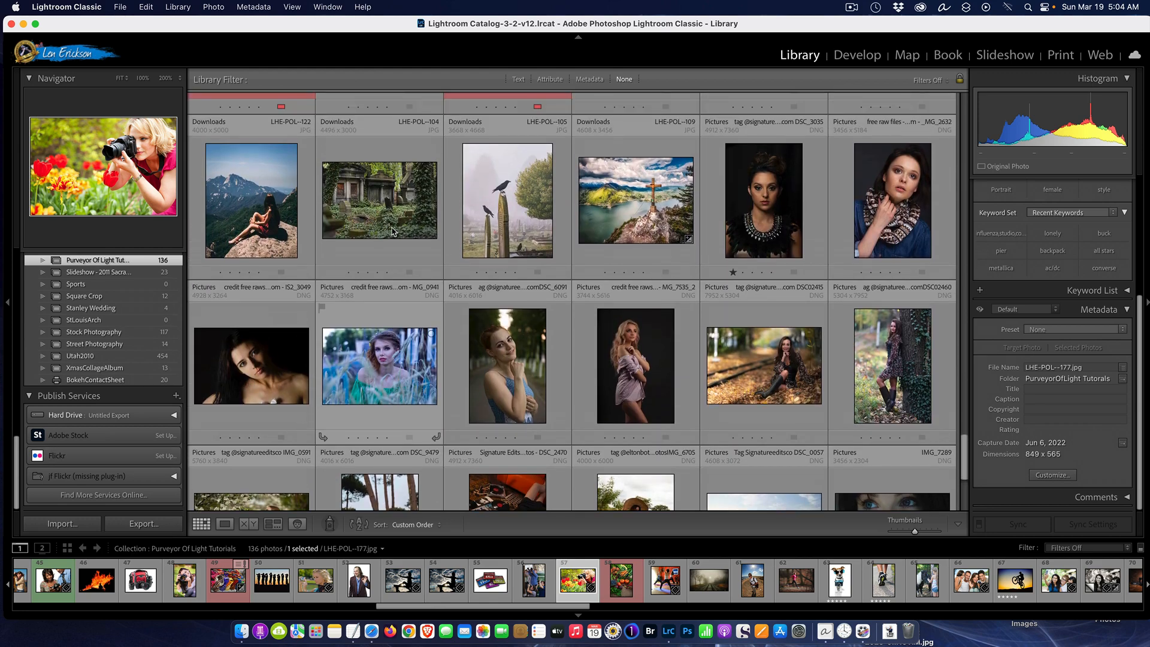
{"action": "scroll", "coordinate": [122, 323], "scroll_direction": "up", "scroll_amount": 5}
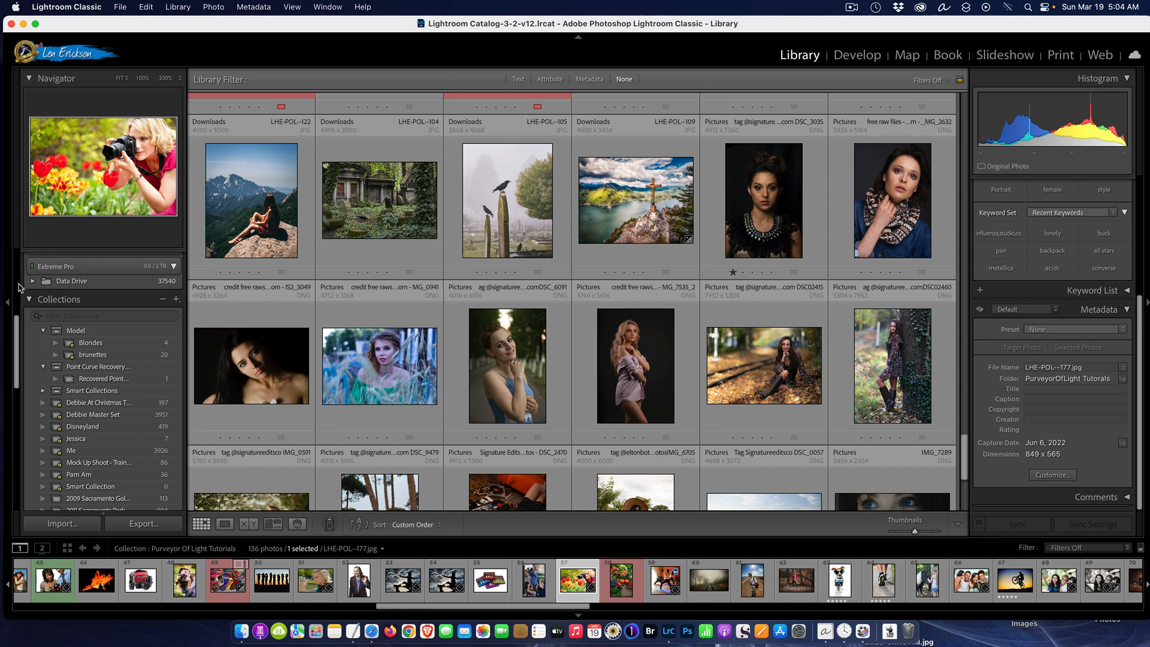
{"action": "right_click", "coordinate": [124, 283]}
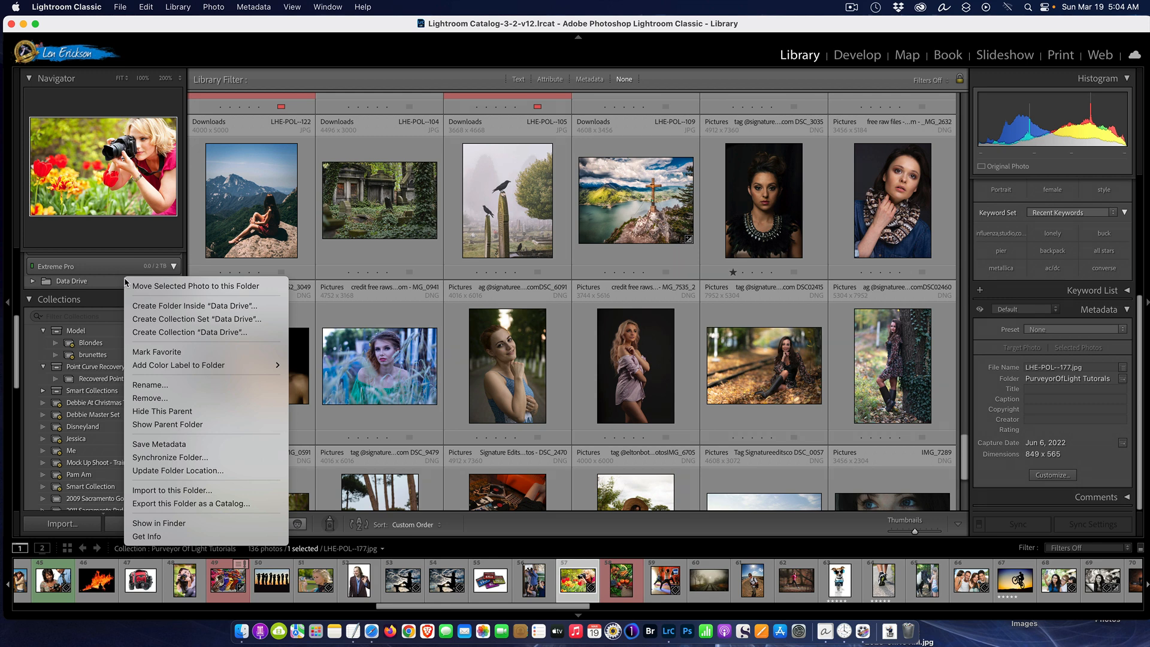
{"action": "left_click", "coordinate": [92, 358]}
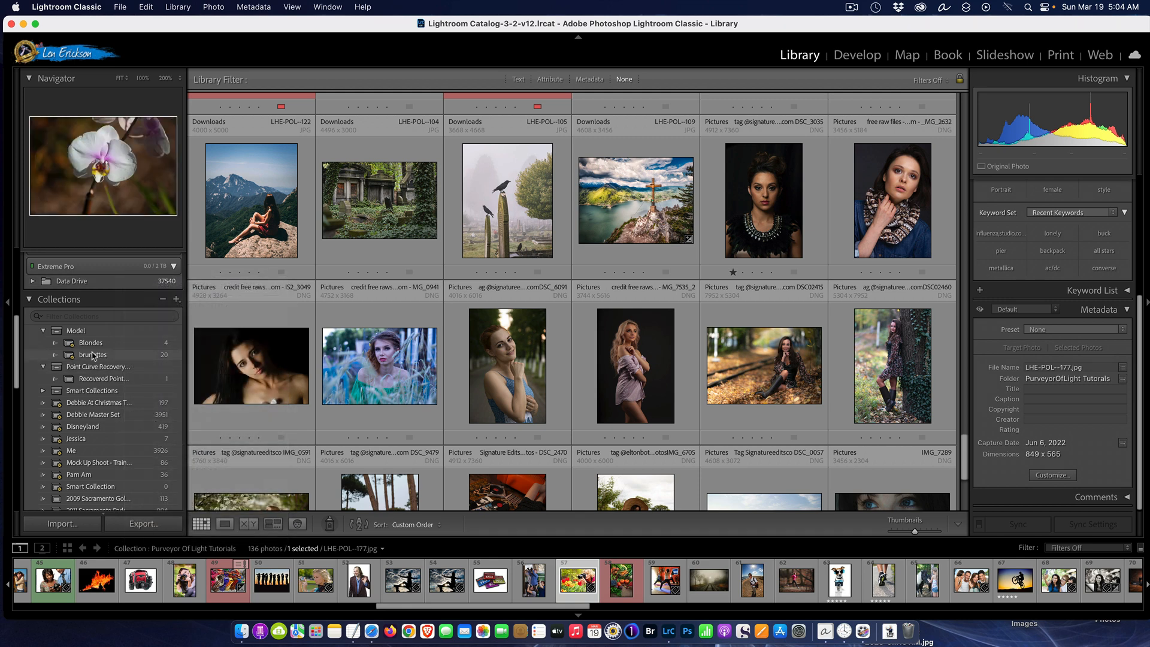
{"action": "right_click", "coordinate": [126, 301]}
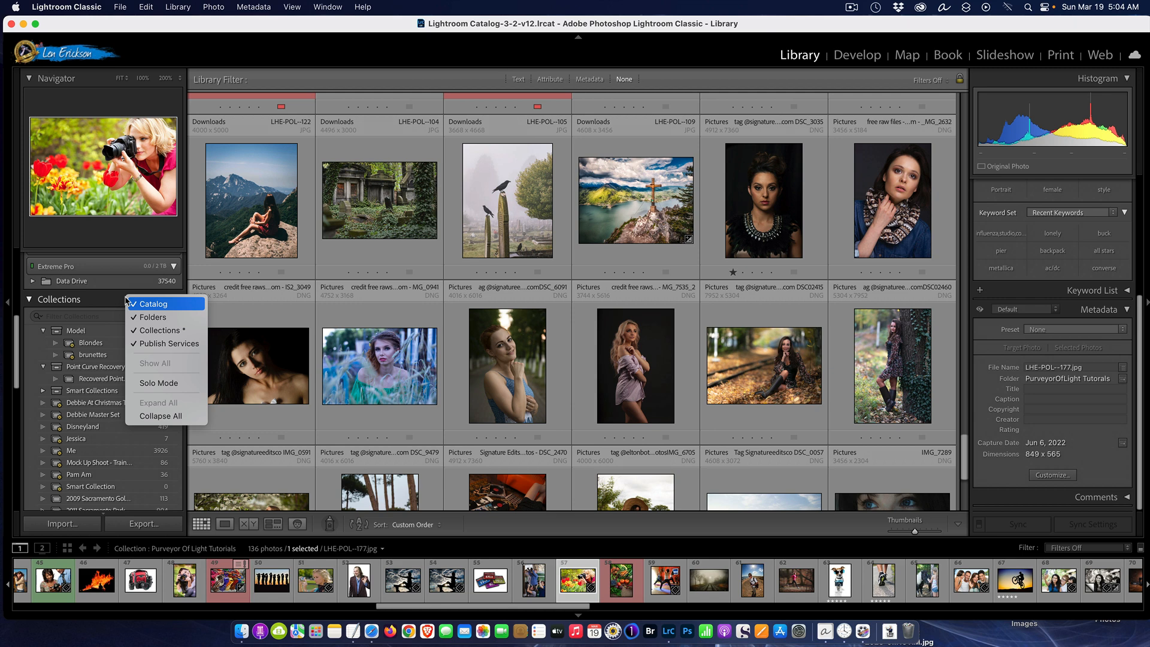
{"action": "left_click", "coordinate": [166, 384]}
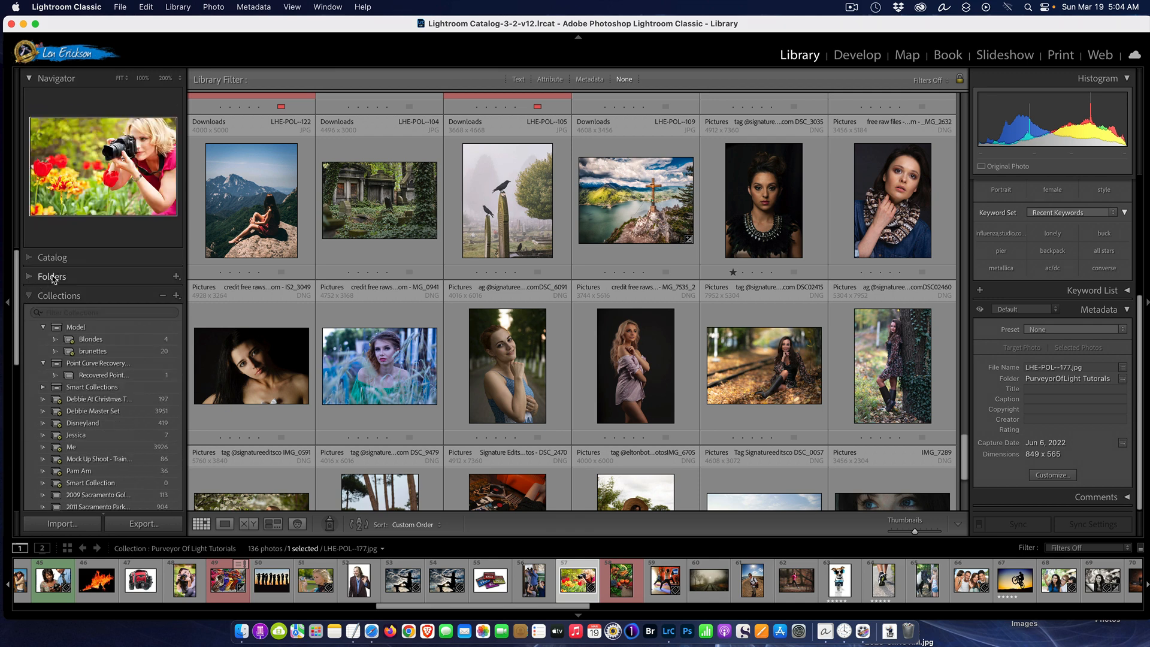
Open the Folders, Catalog and Publish Services panels one after another to check how Solo Mode behaves
{"action": "left_click", "coordinate": [87, 277]}
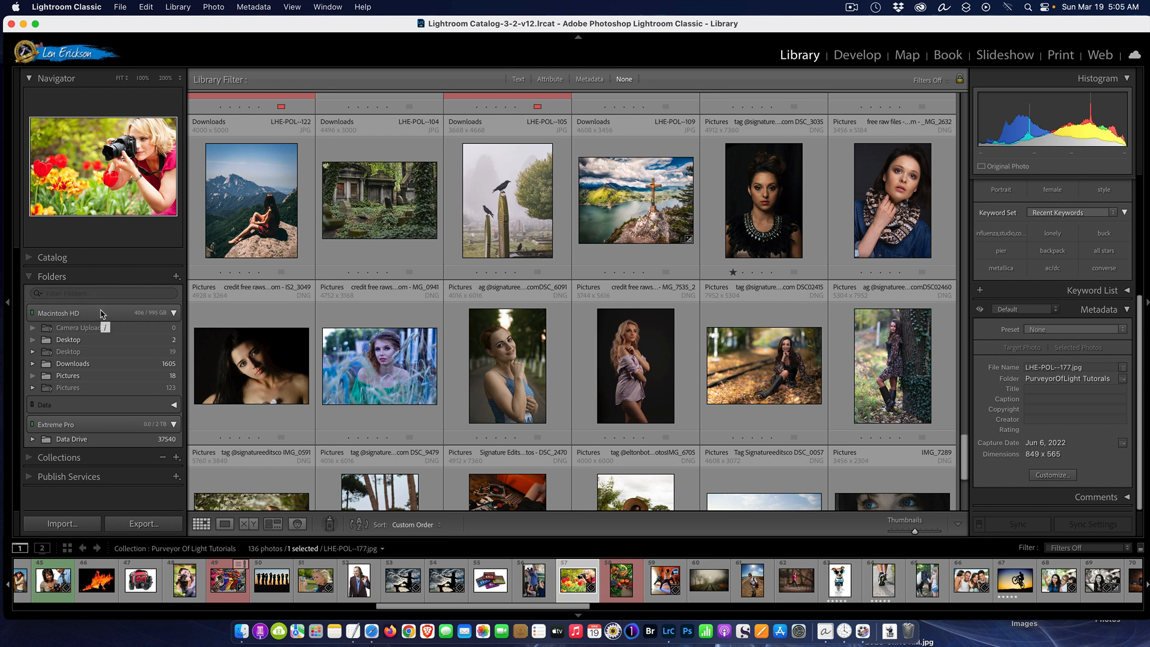
{"action": "left_click", "coordinate": [82, 259]}
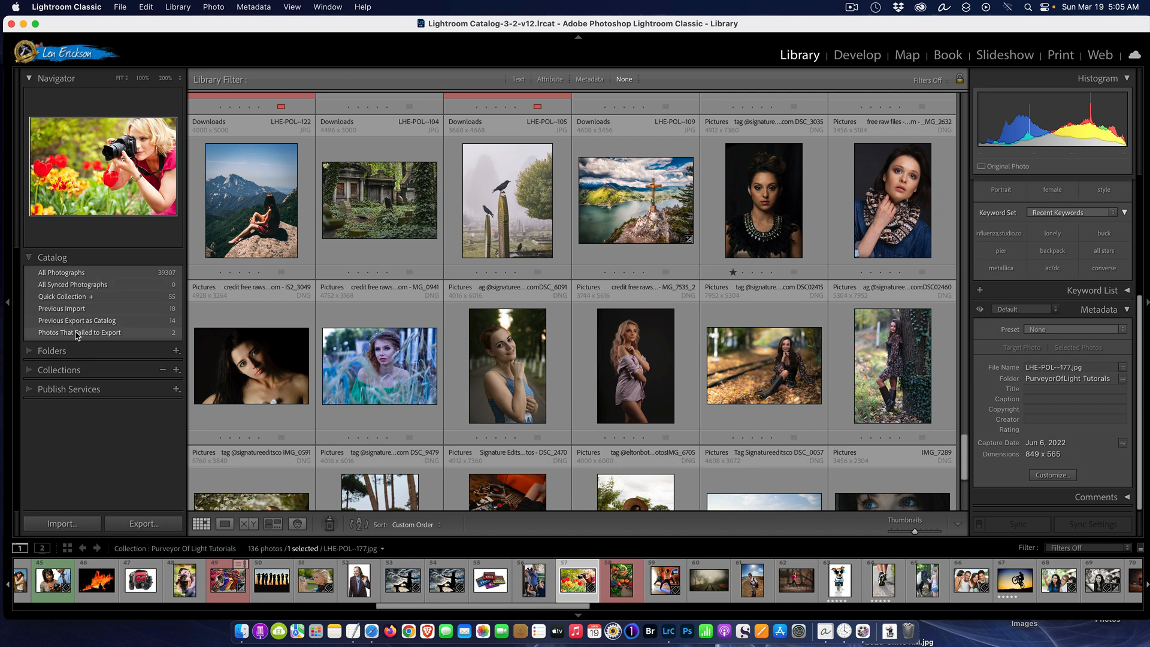
{"action": "left_click", "coordinate": [102, 389]}
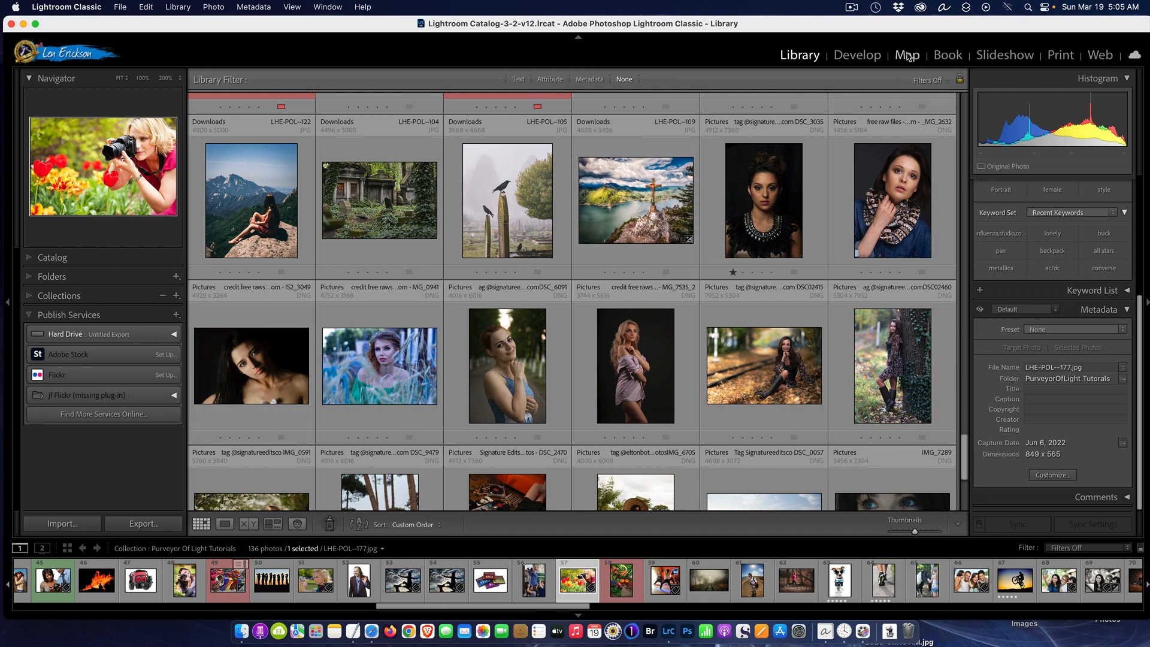
Open the photo of the woman photographing tulips in the Develop module and look through the adjustment panels down to Calibration
{"action": "left_click", "coordinate": [856, 56]}
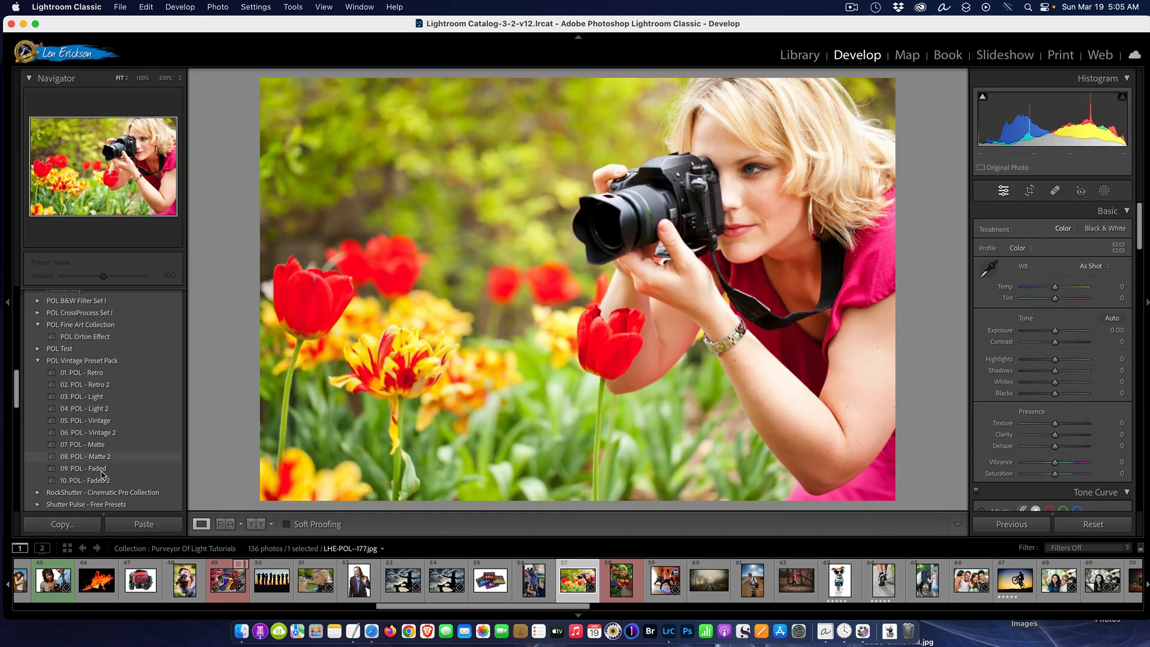
{"action": "key", "text": "g"}
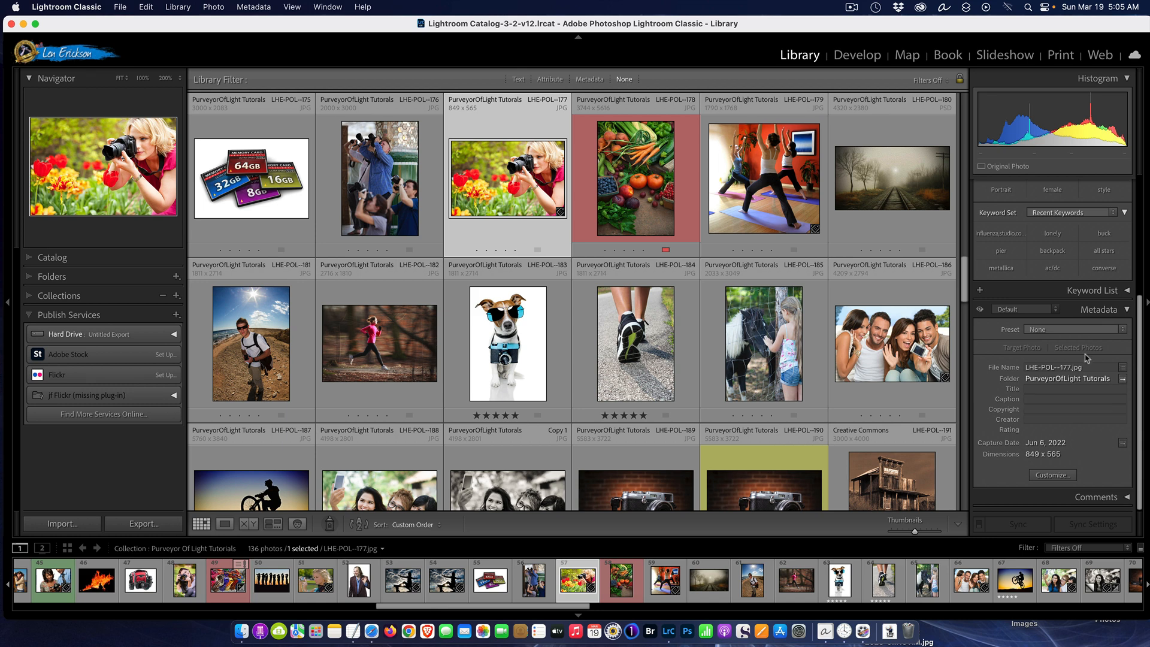
{"action": "left_click", "coordinate": [869, 58]}
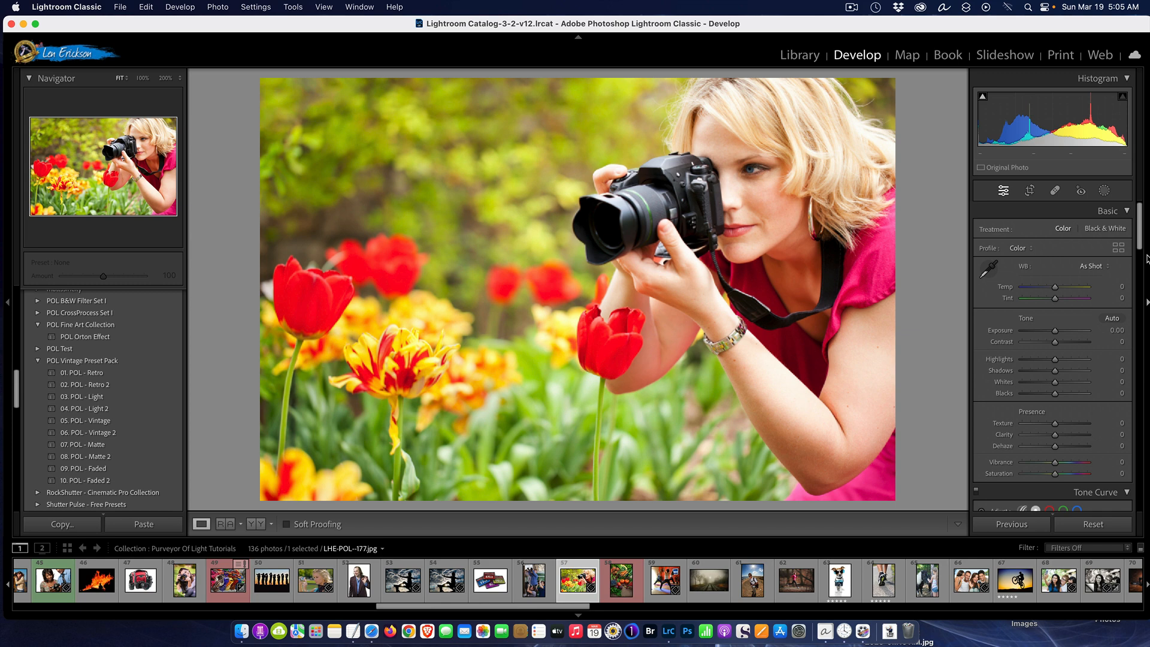
{"action": "left_click_drag", "start_coordinate": [1148, 258], "coordinate": [1146, 491]}
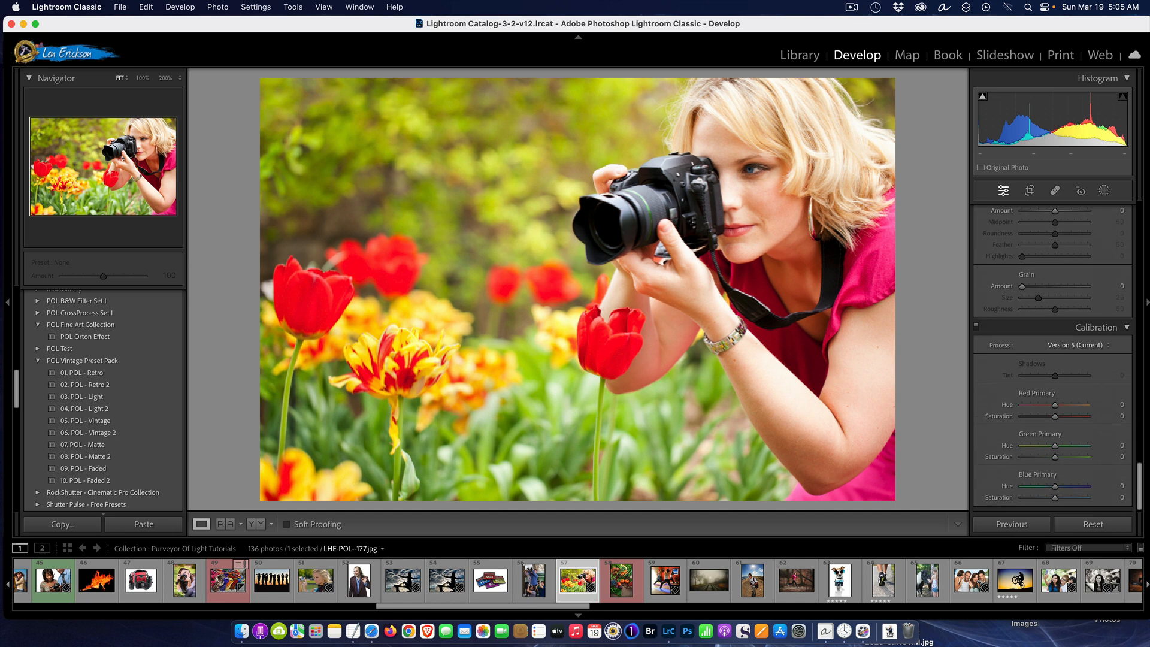
{"action": "scroll", "coordinate": [1052, 360], "scroll_direction": "up", "scroll_amount": 20}
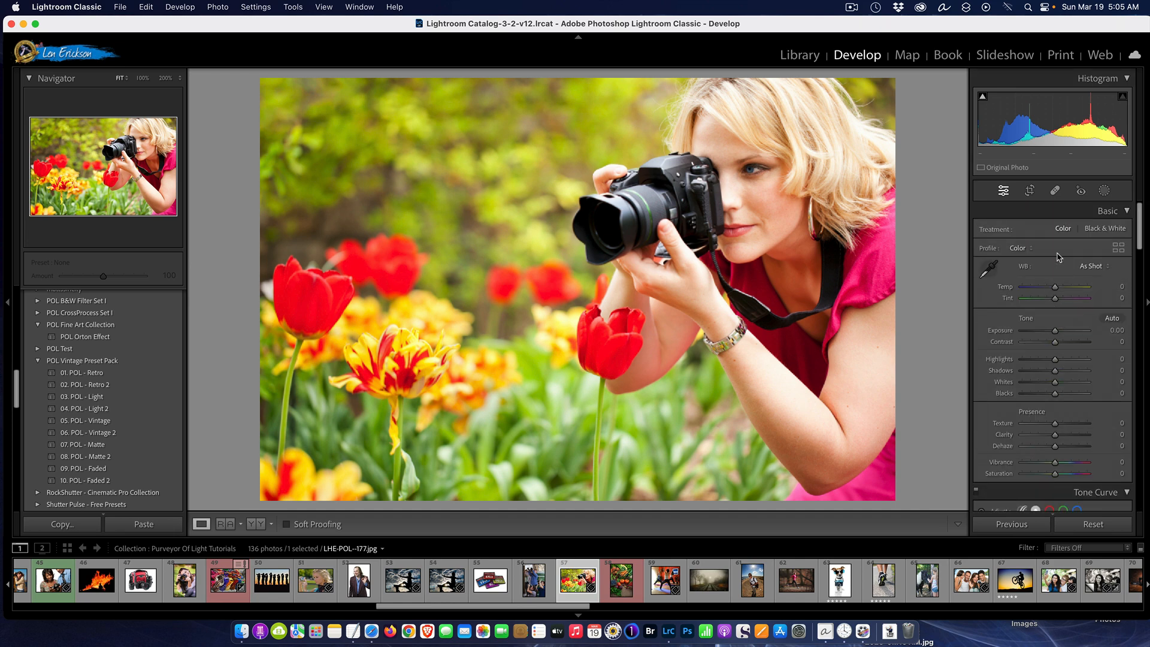
Turn on Solo Mode for the Develop adjustment panels and switch from Basic to Tone Curve and back
{"action": "right_click", "coordinate": [1072, 211]}
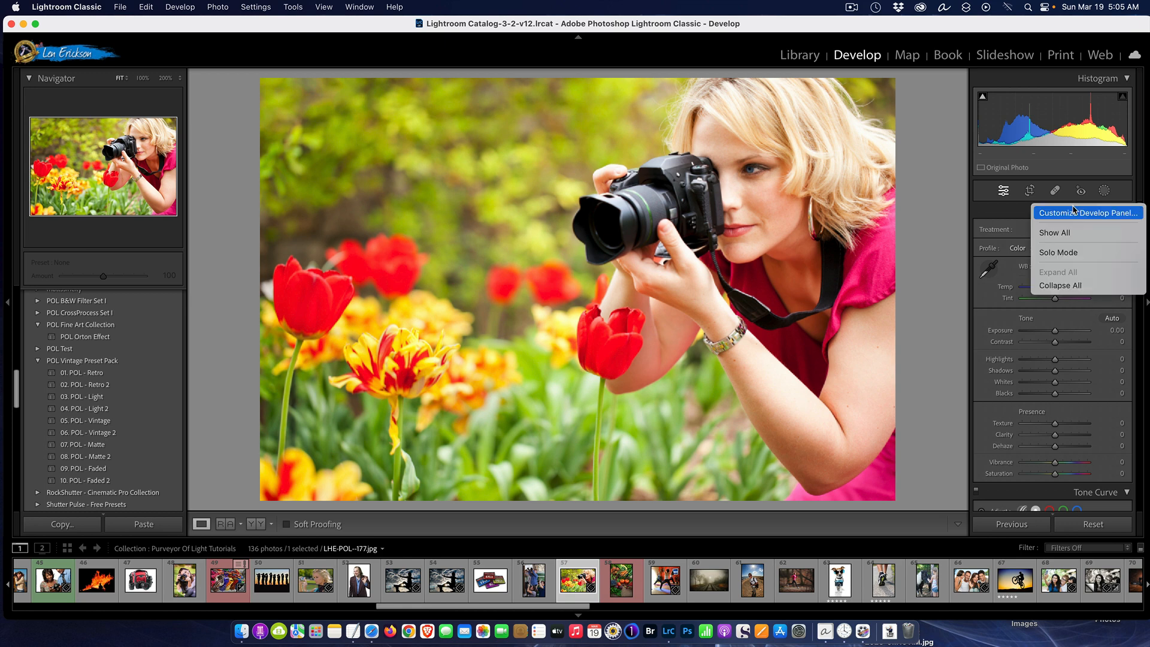
{"action": "left_click", "coordinate": [1073, 252]}
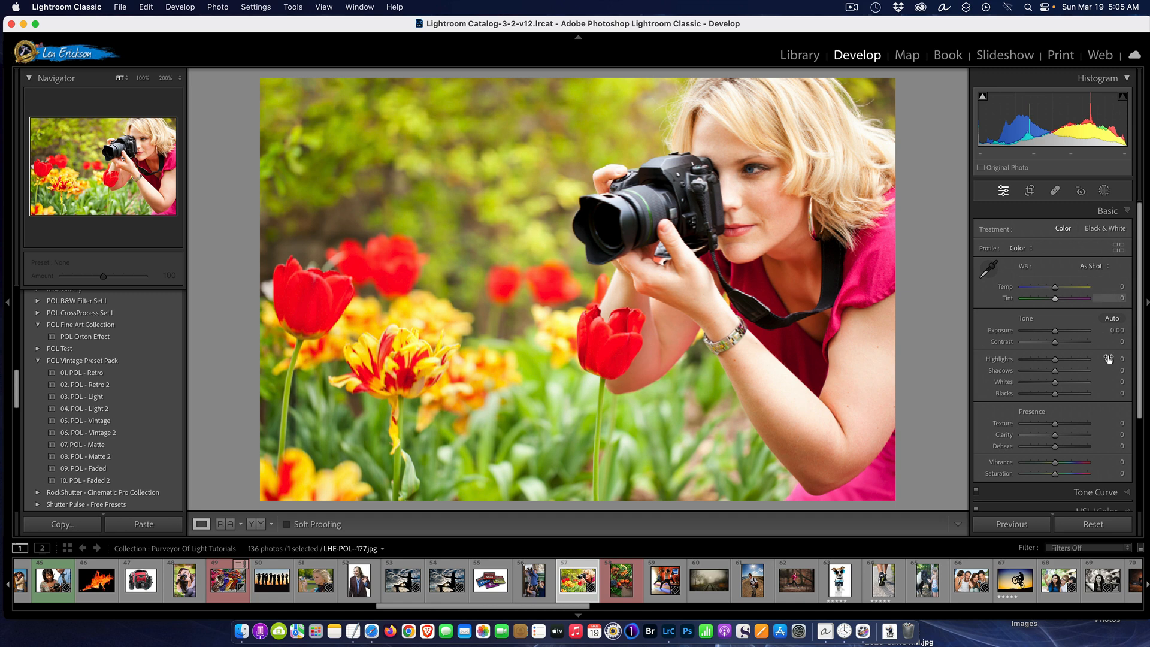
{"action": "left_click", "coordinate": [1094, 492]}
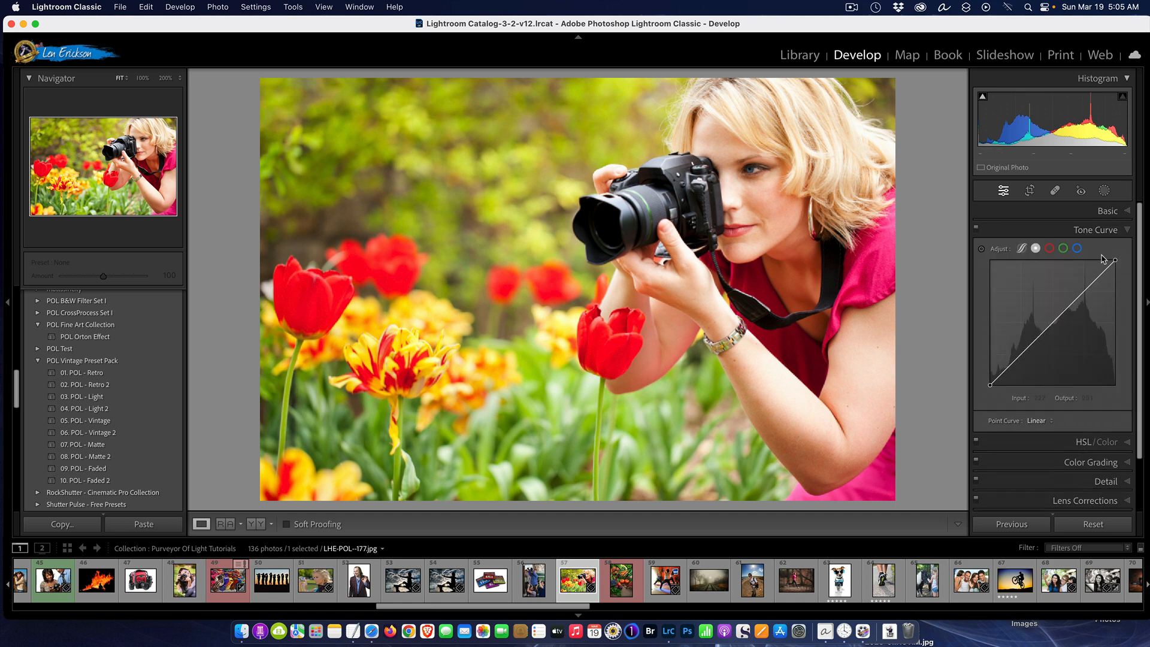
{"action": "left_click", "coordinate": [1103, 211]}
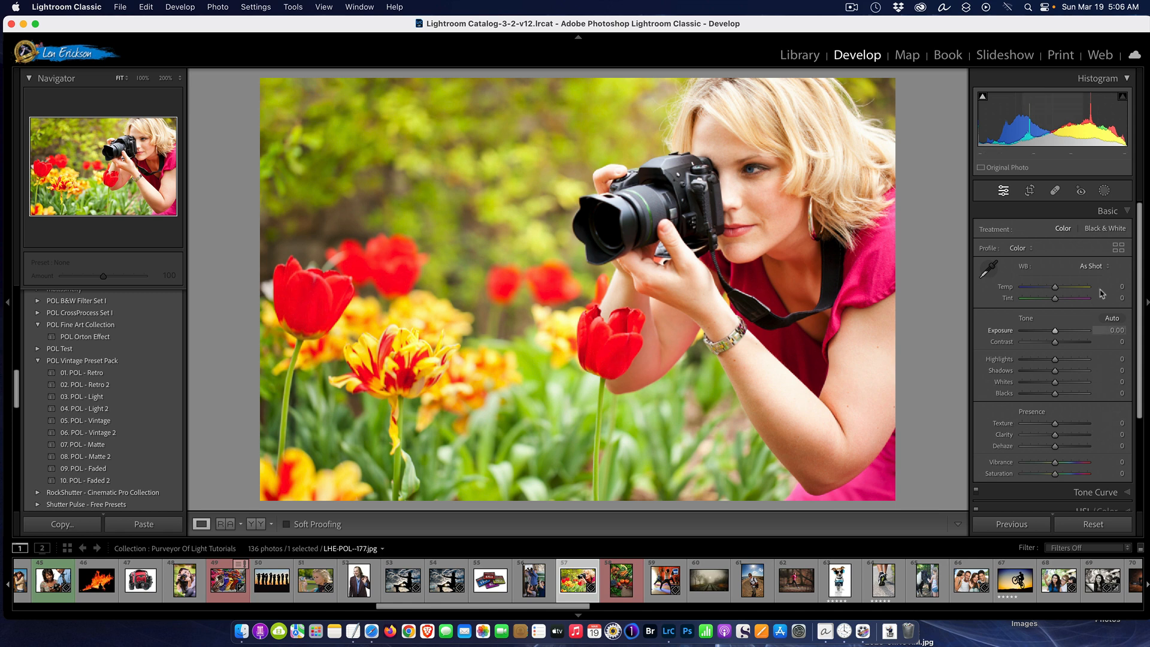
Turn off Solo Mode for the Develop adjustment panels
{"action": "right_click", "coordinate": [1051, 216]}
{"action": "left_click", "coordinate": [1064, 259]}
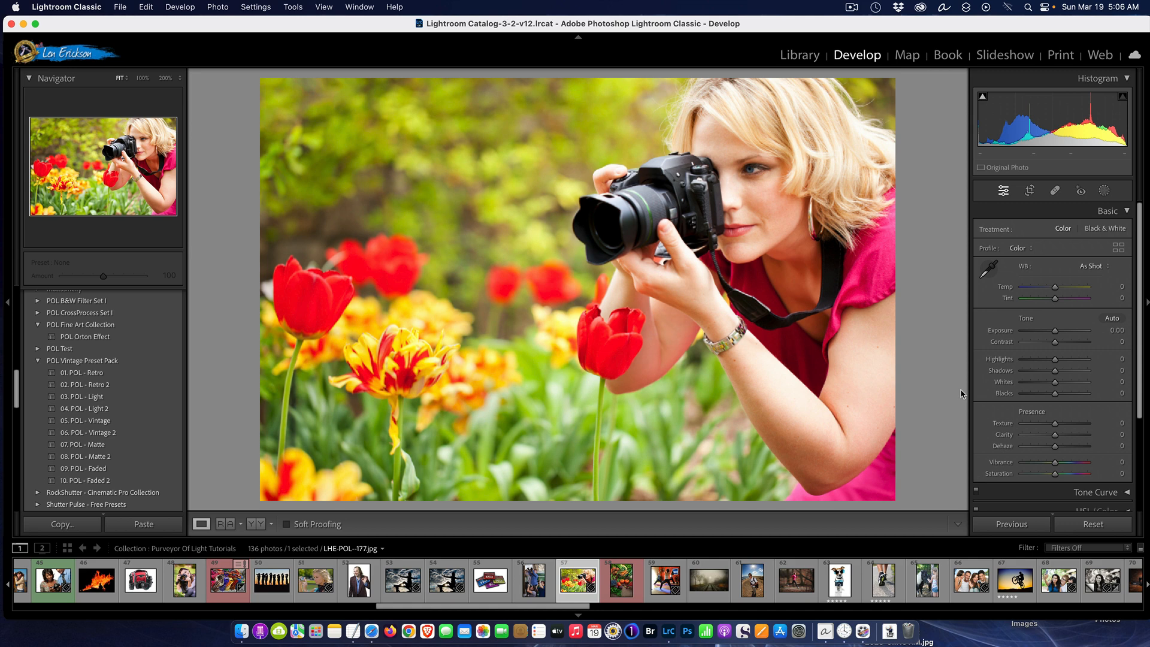
Hide and restore the two side panels, and do the same with all panels around the photo
{"action": "key", "text": "Tab"}
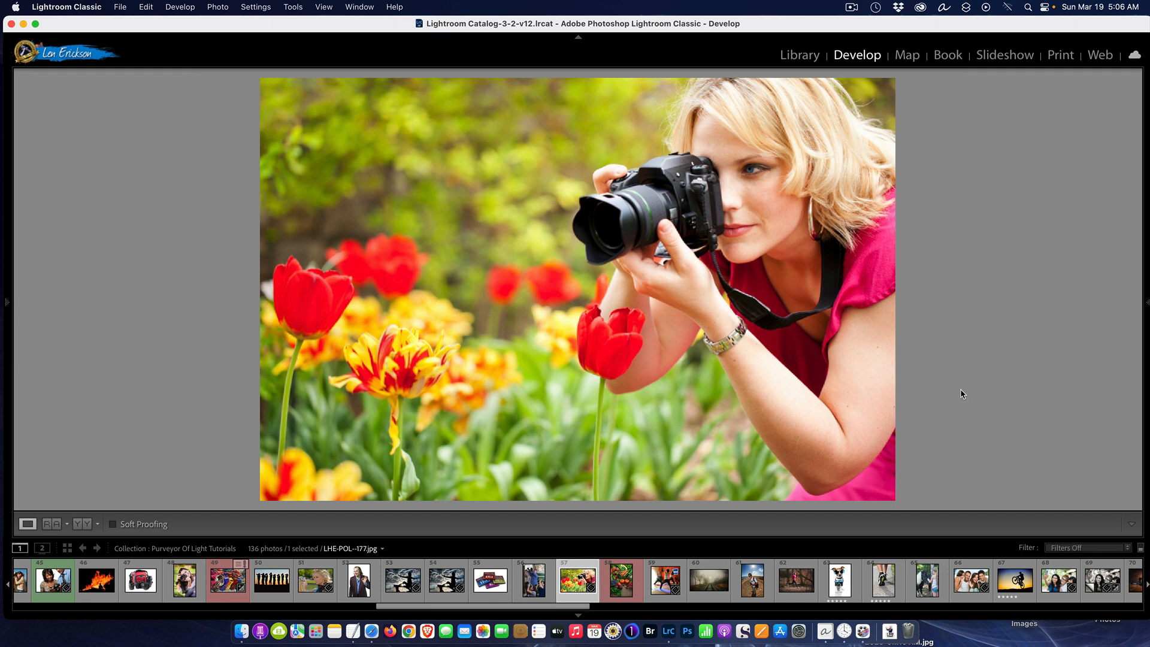
{"action": "key", "text": "Tab"}
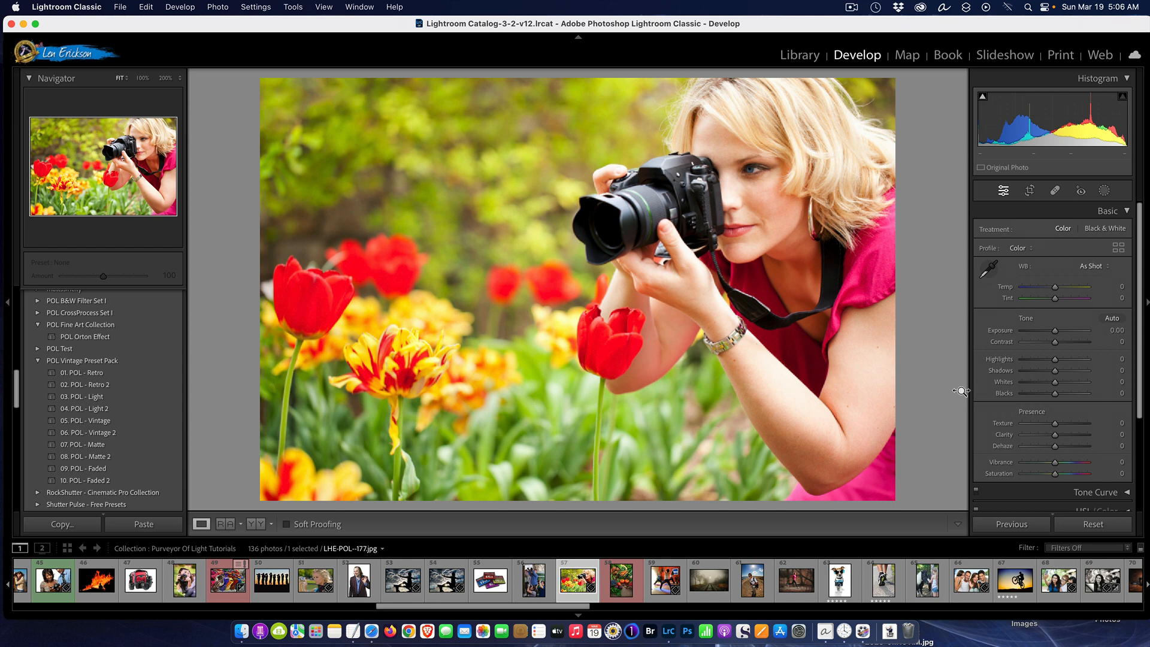
{"action": "key", "text": "shift+Tab"}
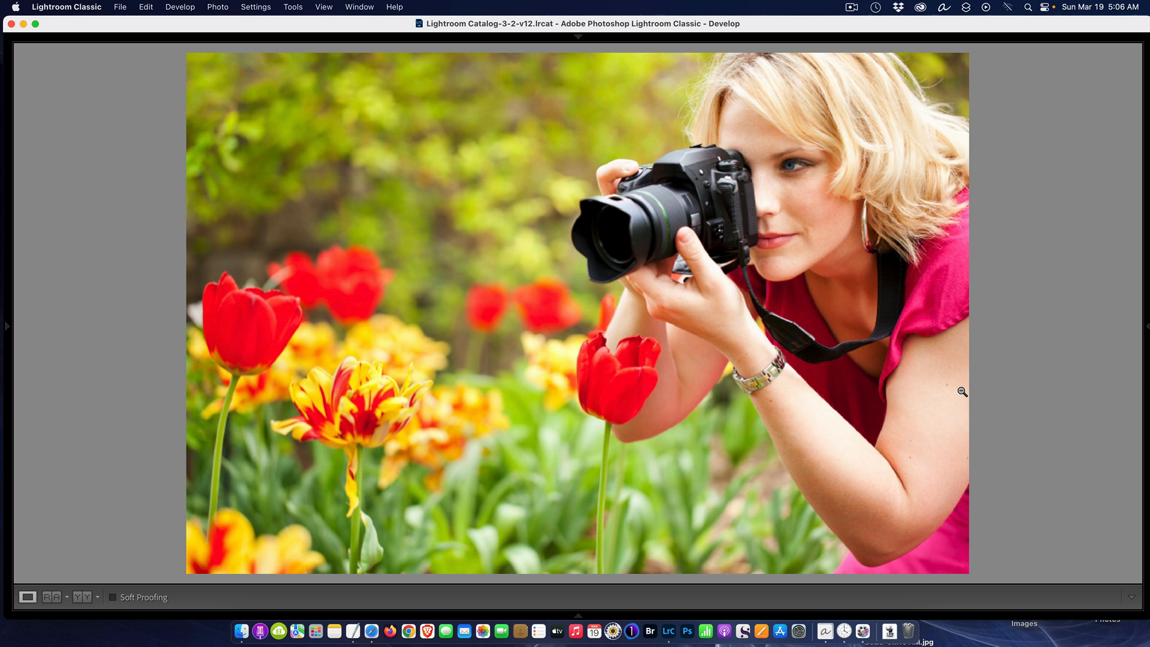
{"action": "key", "text": "shift+Tab"}
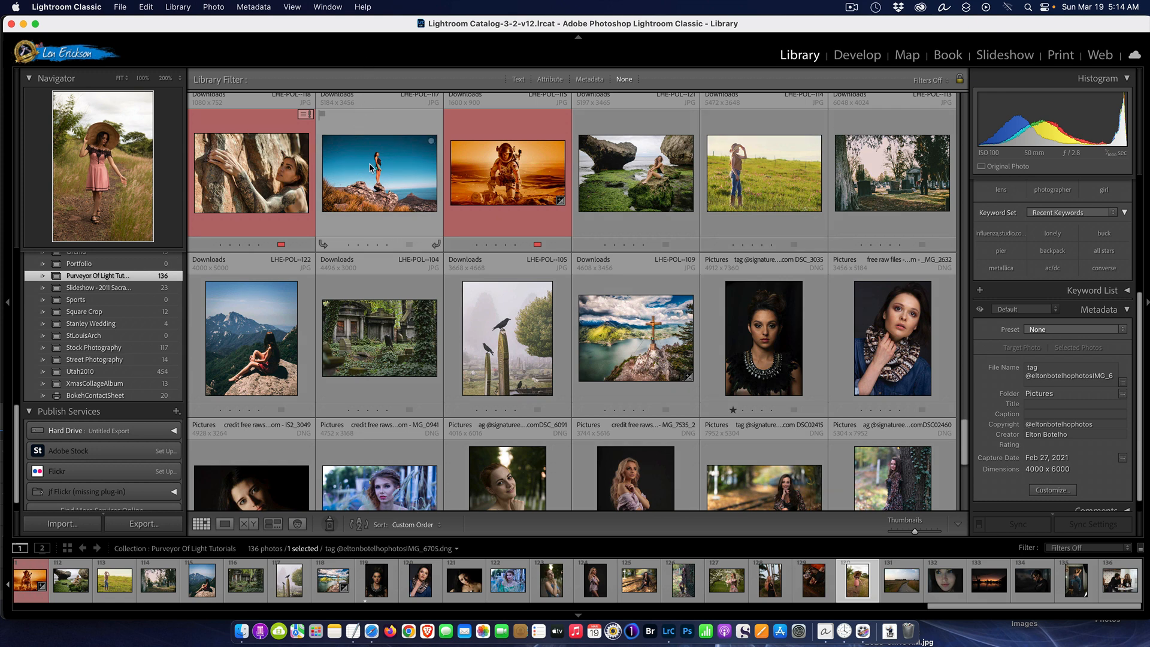
Select the dark portrait DSC_3035 in the Library grid and set the Purveyor Of Light Tutorials collection as the target collection
{"action": "left_click", "coordinate": [743, 321]}
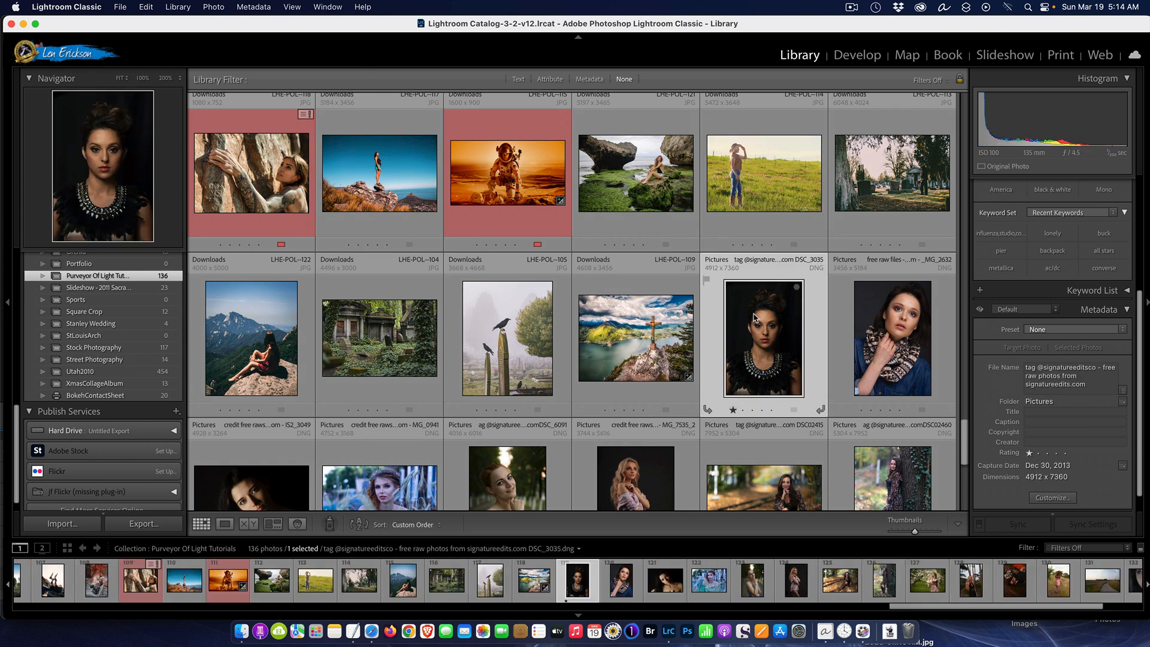
{"action": "mouse_move", "coordinate": [755, 318]}
{"action": "left_mouse_down"}
{"action": "mouse_move", "coordinate": [377, 335]}
{"action": "mouse_move", "coordinate": [106, 294]}
{"action": "mouse_move", "coordinate": [100, 342]}
{"action": "mouse_move", "coordinate": [635, 310]}
{"action": "mouse_move", "coordinate": [762, 324]}
{"action": "left_mouse_up"}
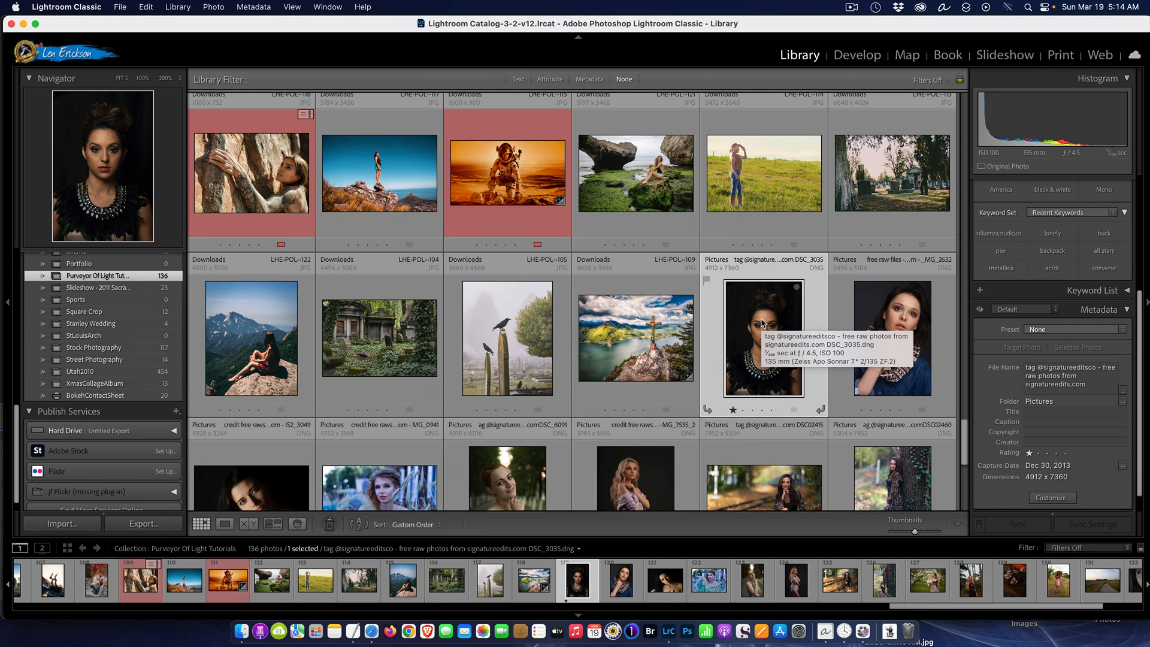
{"action": "right_click", "coordinate": [117, 280]}
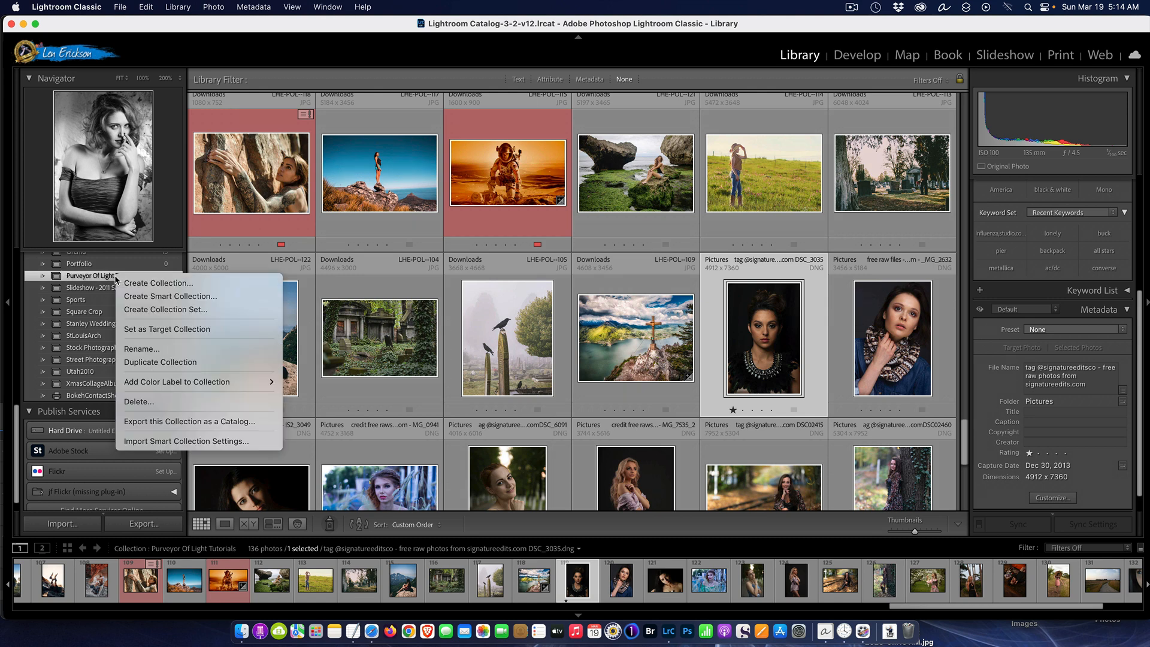
{"action": "left_click", "coordinate": [205, 333]}
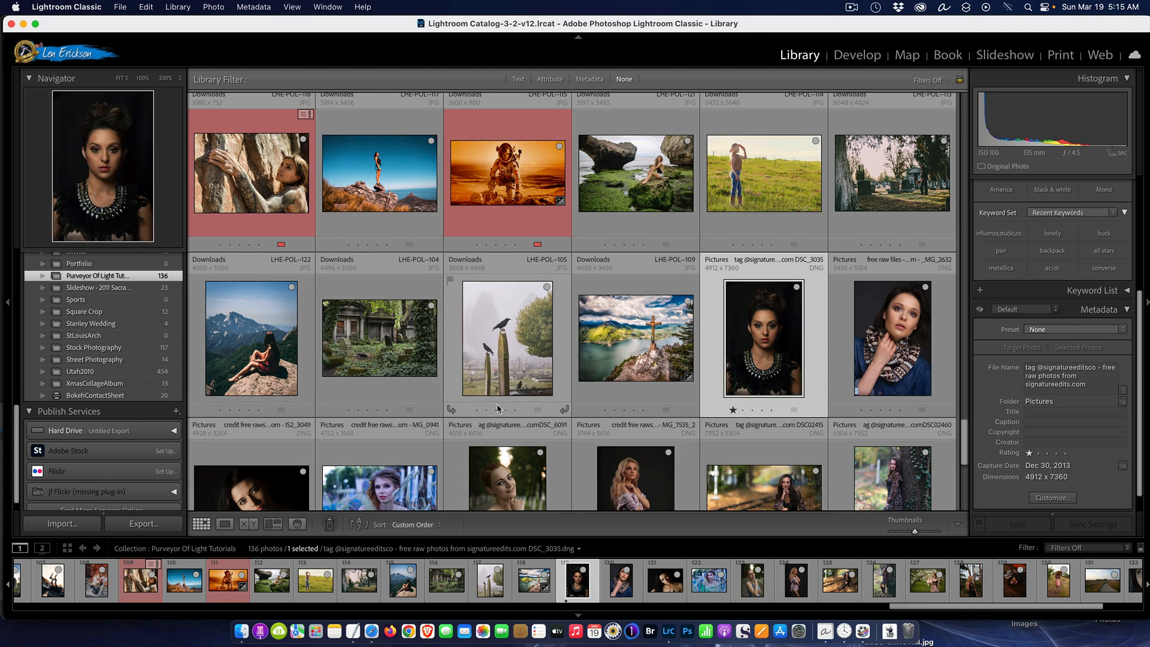
Set the Painter tool to paint the Target Collection, and put the tool away
{"action": "left_click", "coordinate": [328, 525]}
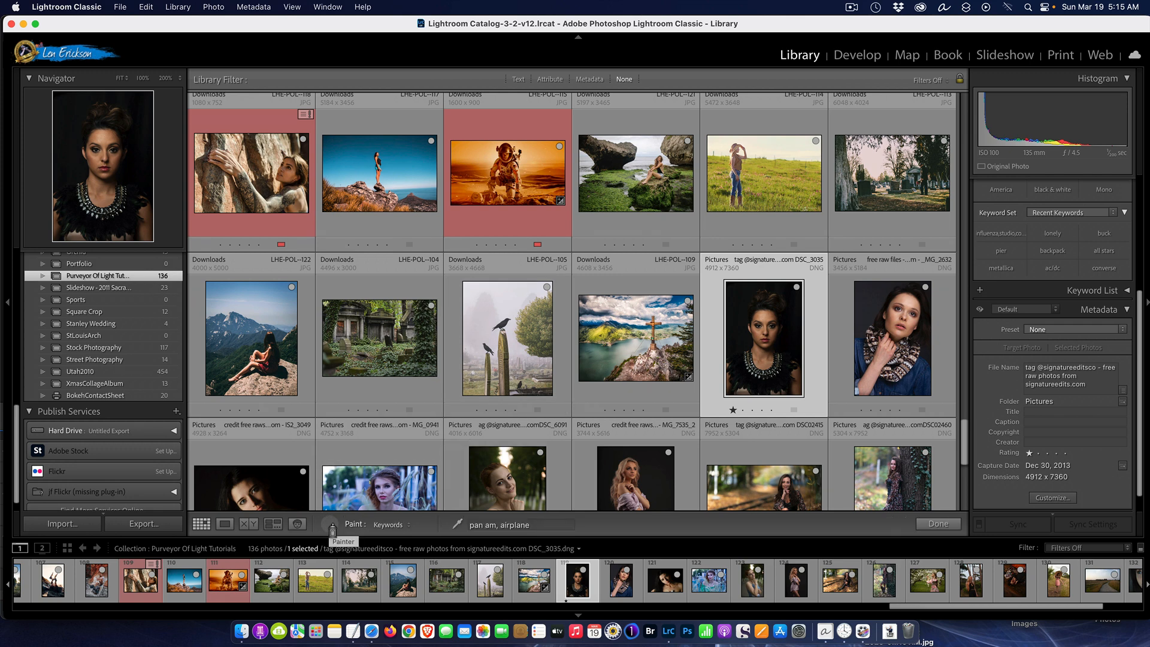
{"action": "left_click", "coordinate": [402, 526]}
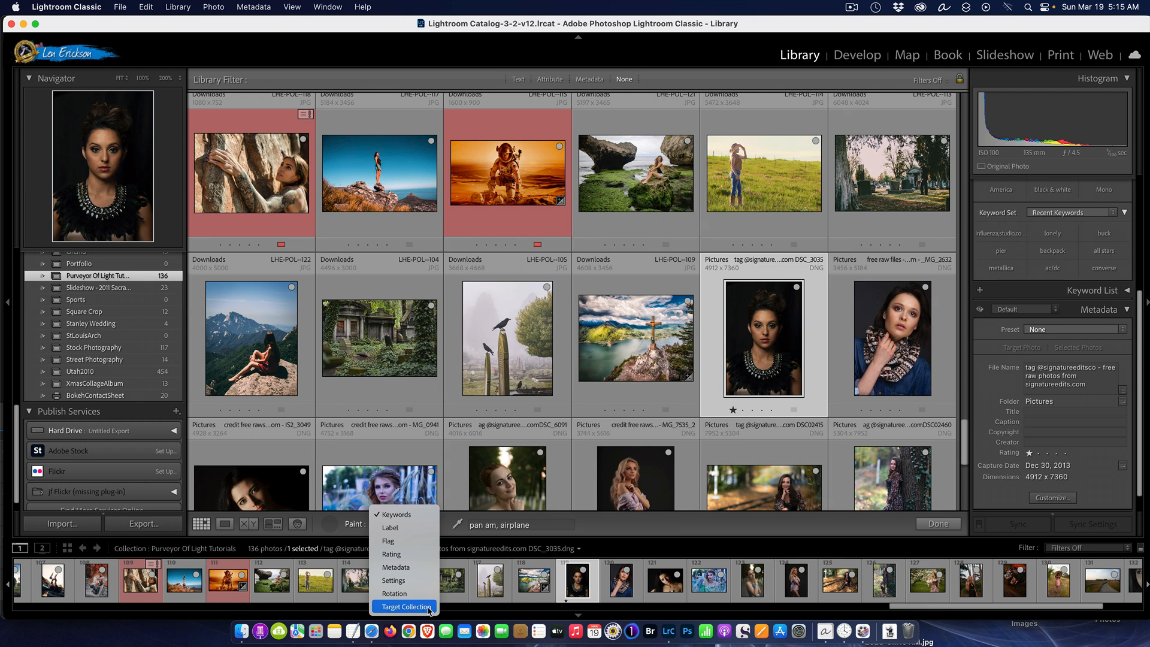
{"action": "left_click", "coordinate": [406, 607]}
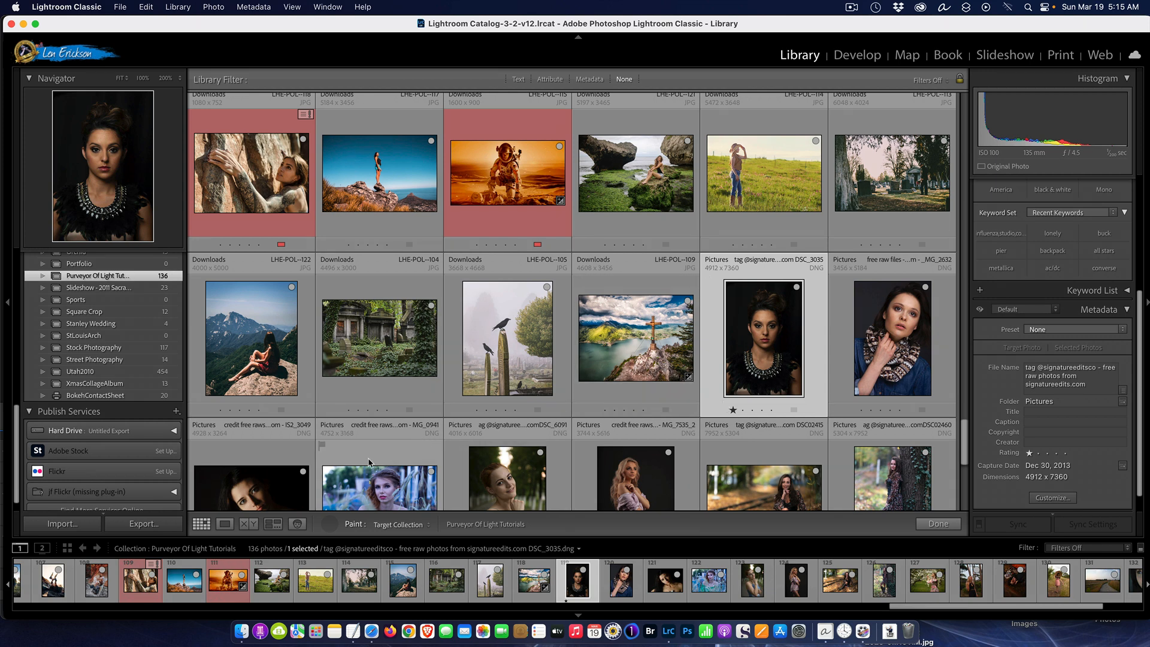
{"action": "left_click", "coordinate": [329, 524]}
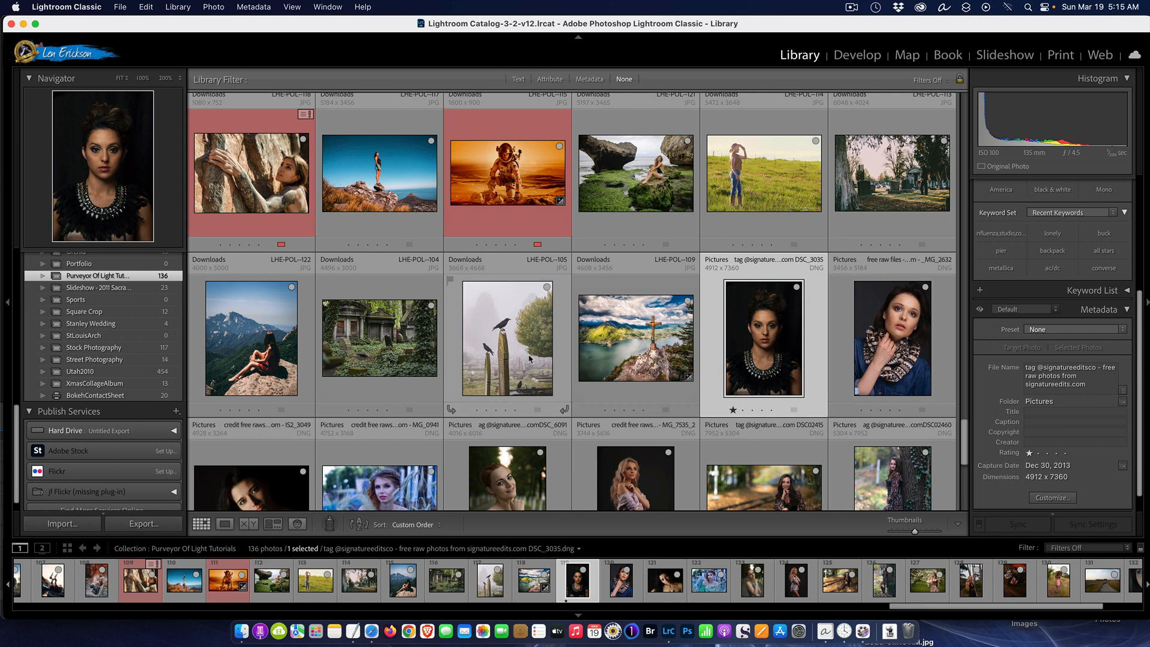
View the mountain lake photo LHE-POL--109 enlarged and return to the grid
{"action": "left_click", "coordinate": [648, 326]}
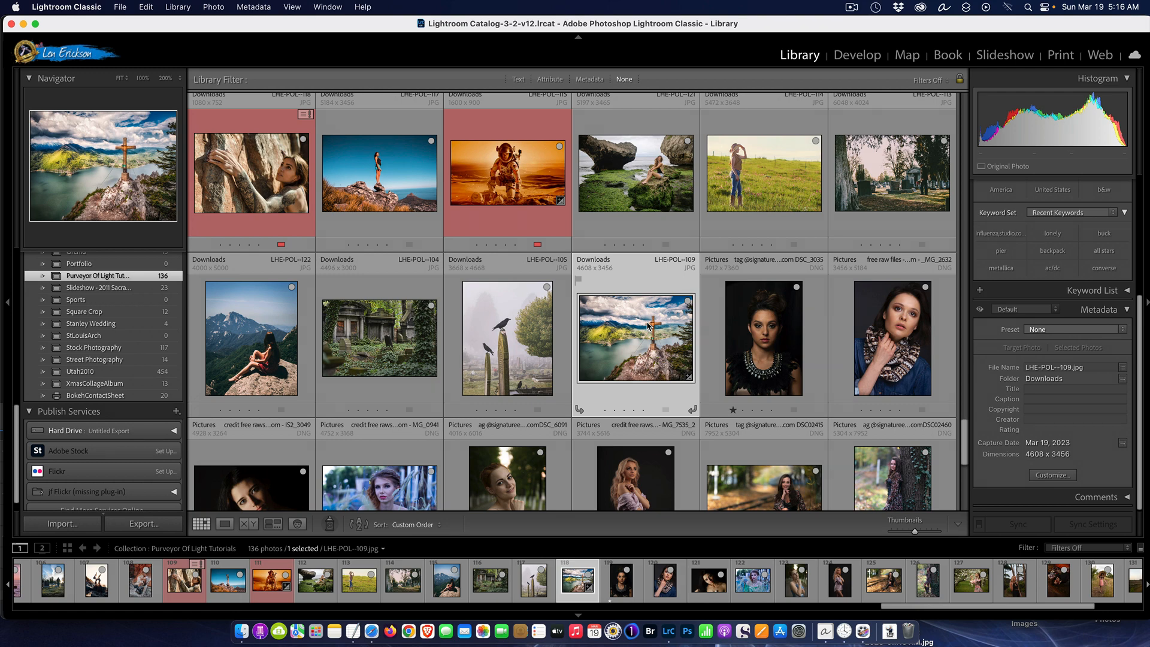
{"action": "double_click", "coordinate": [649, 327]}
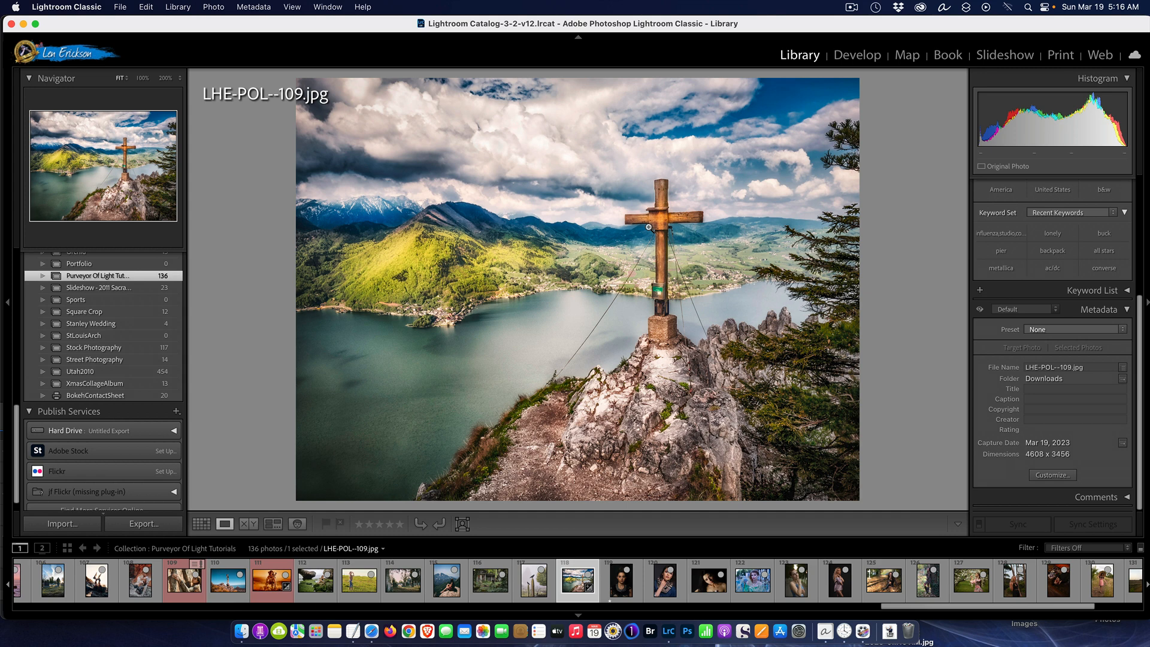
{"action": "key", "text": "g"}
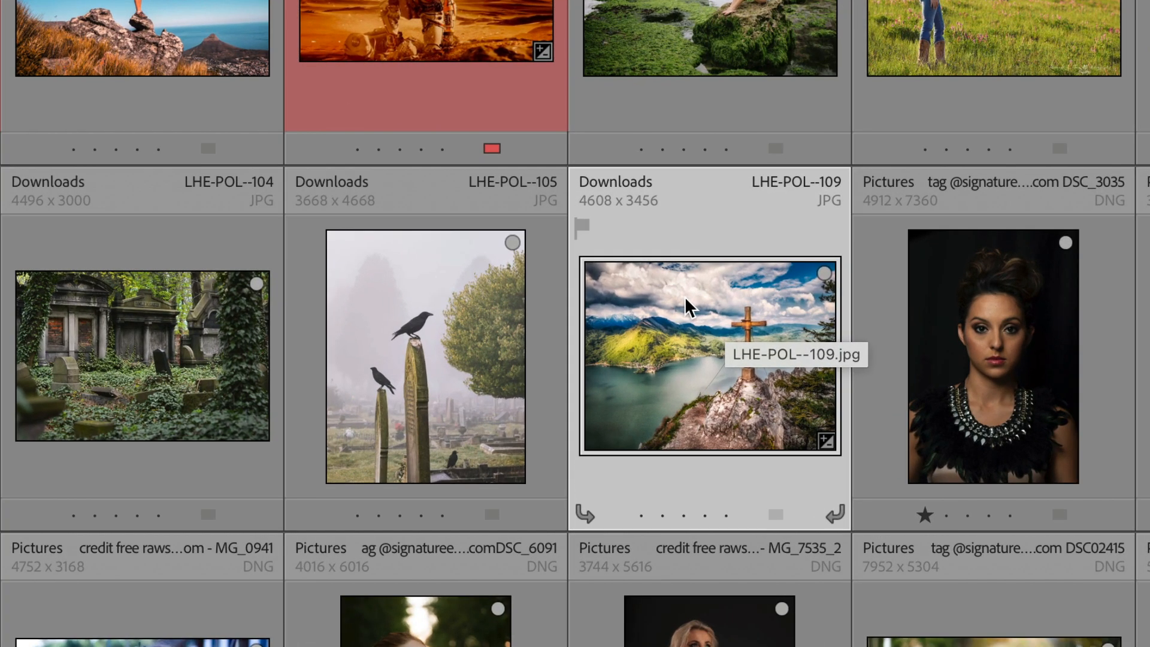
Create two virtual copies of the lake photo LHE-POL--109
{"action": "right_click", "coordinate": [625, 312]}
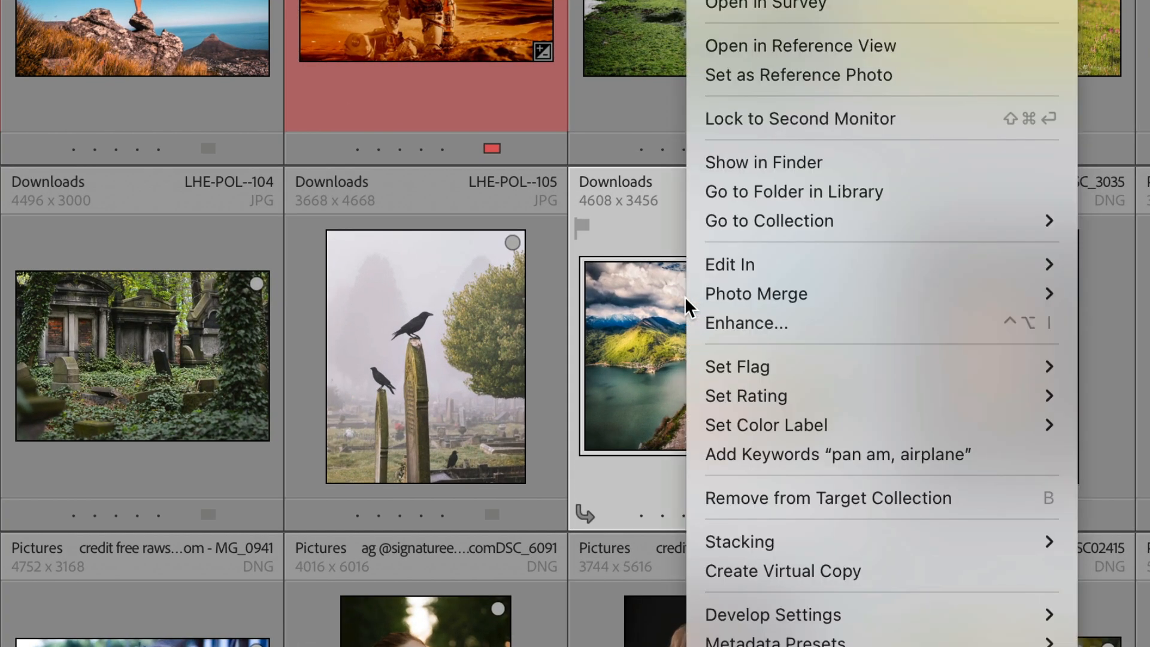
{"action": "left_click", "coordinate": [897, 578]}
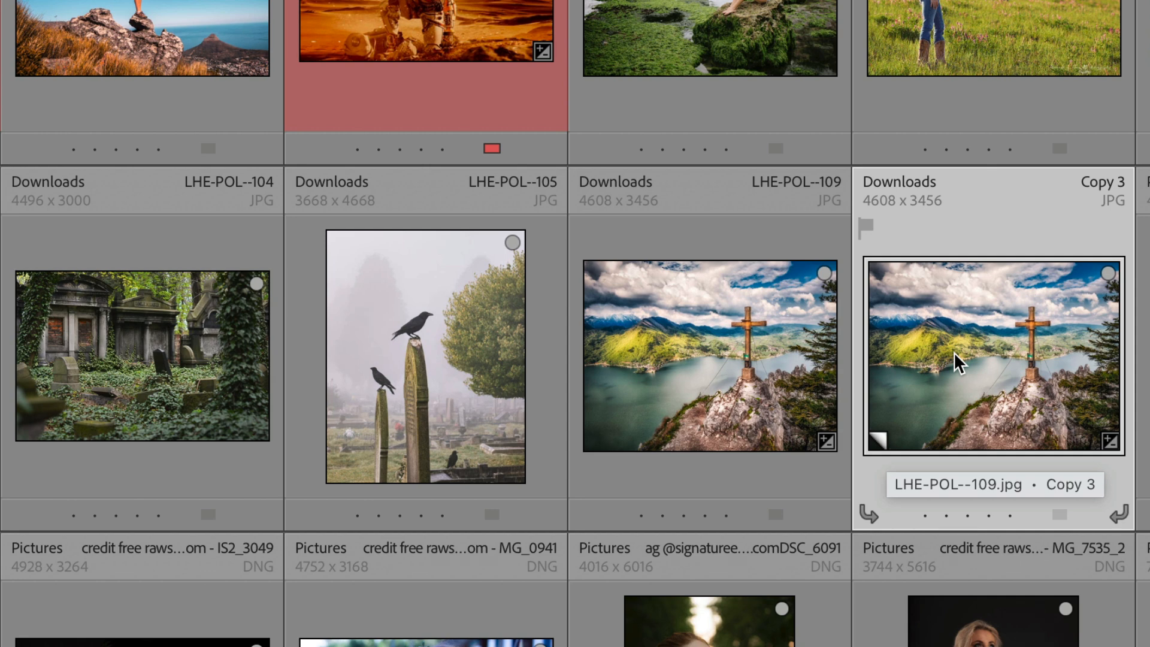
{"action": "right_click", "coordinate": [733, 343]}
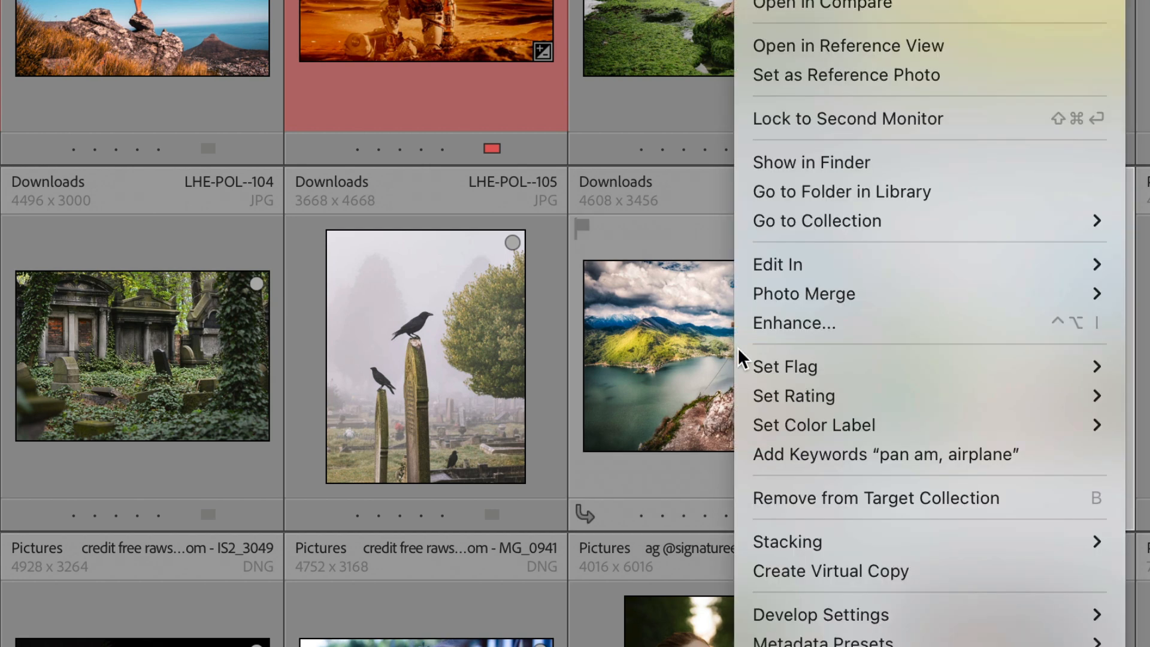
{"action": "left_click", "coordinate": [904, 572]}
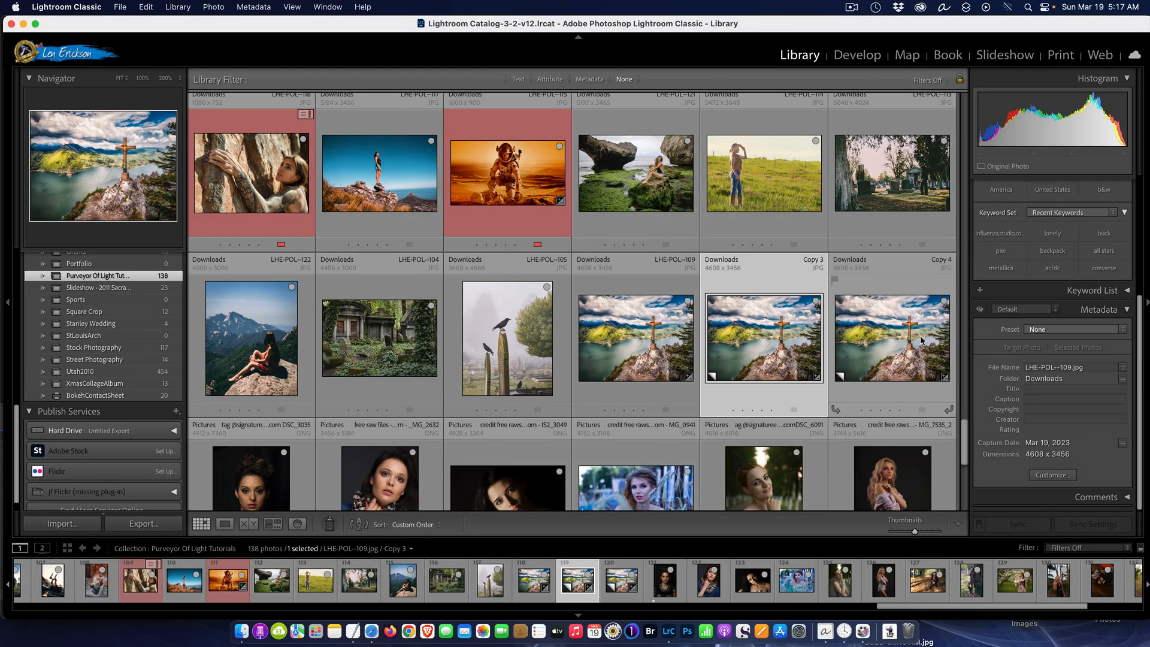
Give the original LHE-POL--109 photo a red color label and a three-star rating
{"action": "left_click", "coordinate": [642, 387]}
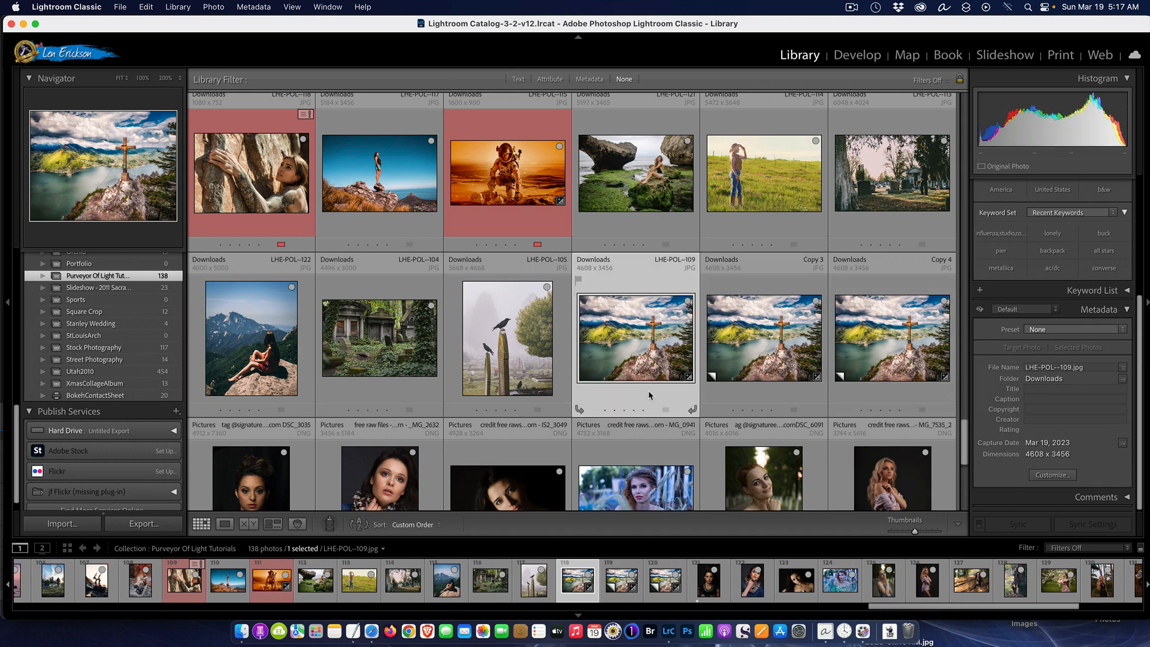
{"action": "left_click", "coordinate": [668, 410]}
{"action": "left_click", "coordinate": [674, 416]}
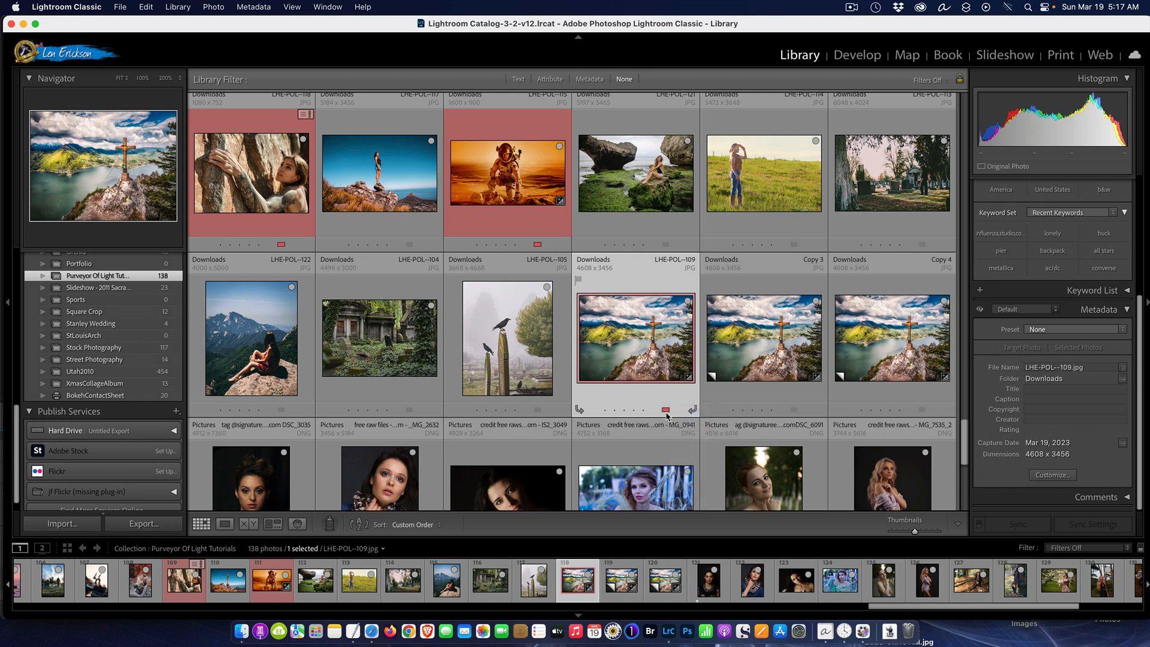
{"action": "left_click", "coordinate": [624, 411]}
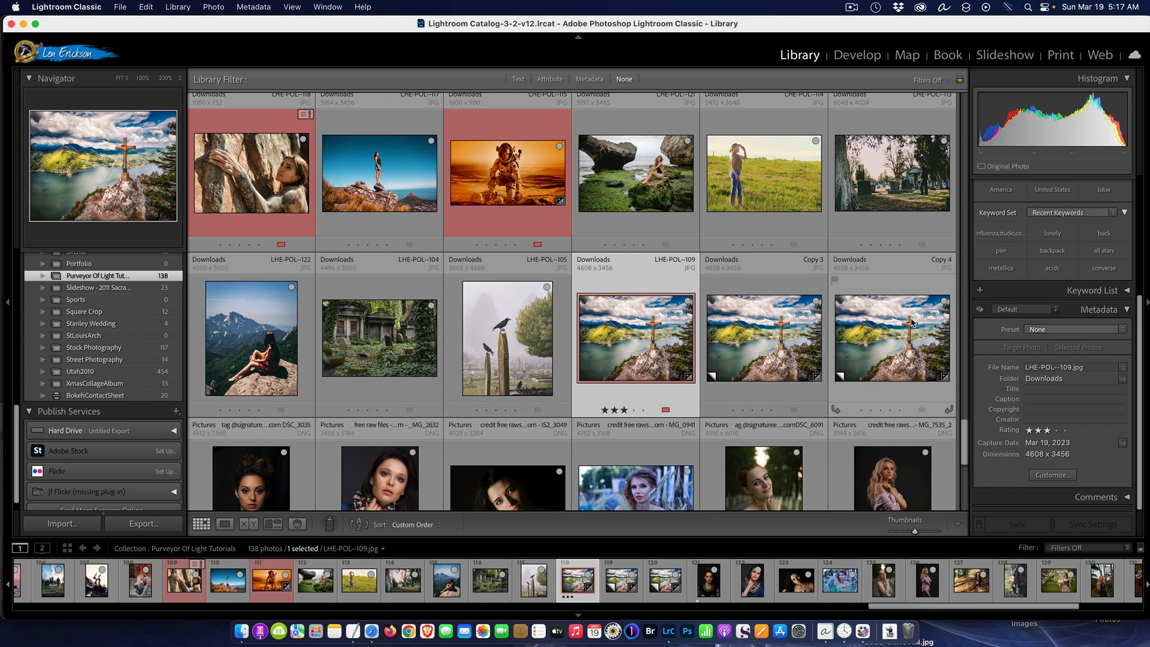
Apply the 01. POL - Retro preset to the virtual copy Copy 3 in Develop
{"action": "left_click", "coordinate": [766, 335]}
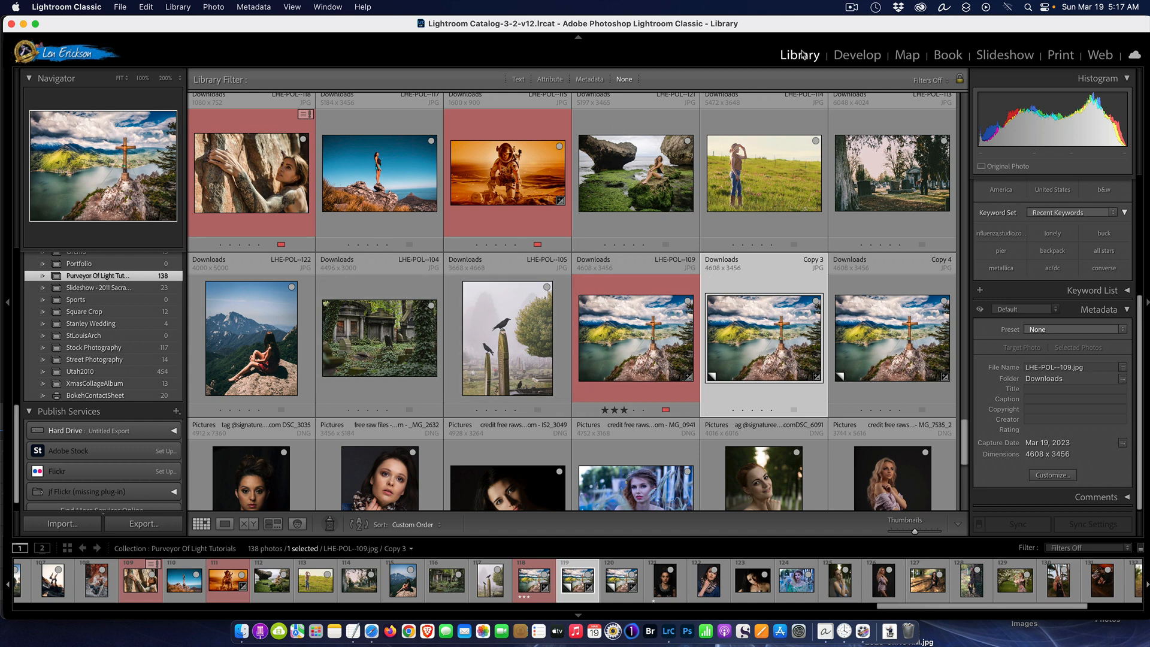
{"action": "left_click", "coordinate": [858, 55]}
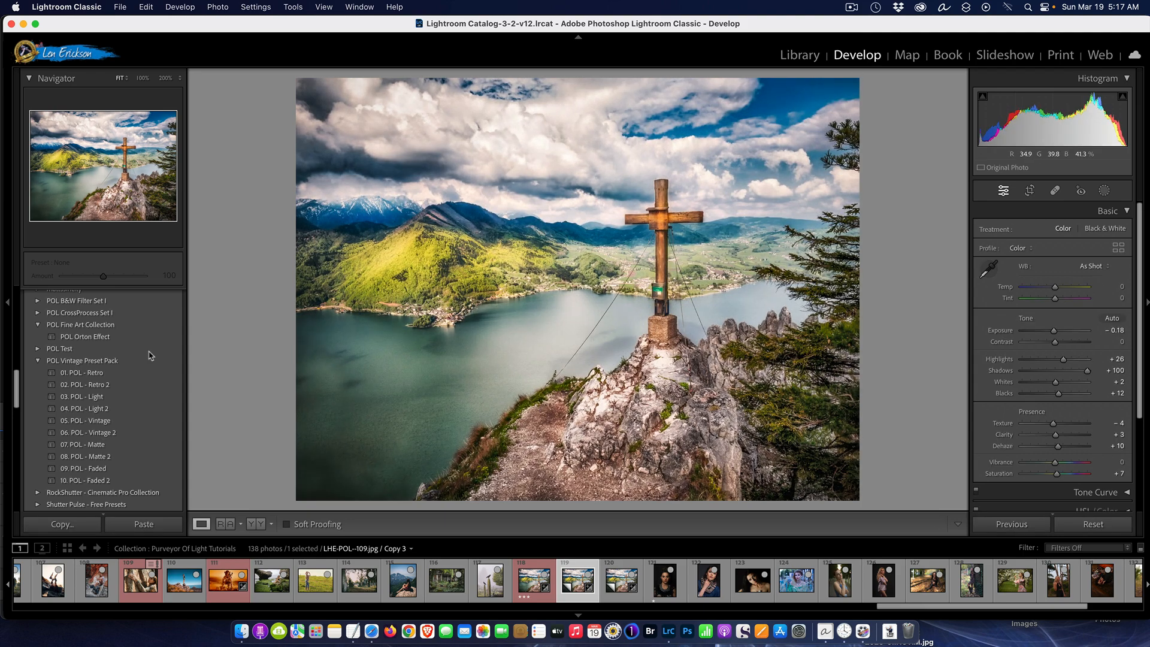
{"action": "left_click", "coordinate": [103, 374]}
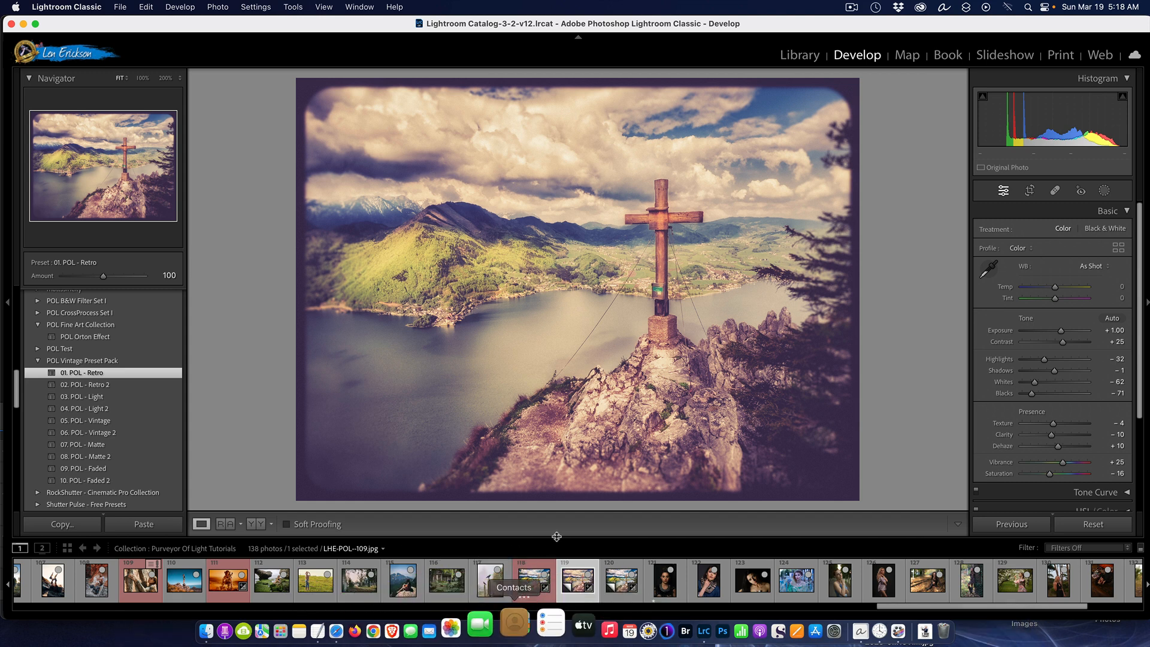
Apply the 10. POL - Faded 2 preset to the virtual copy Copy 4
{"action": "left_click", "coordinate": [618, 583]}
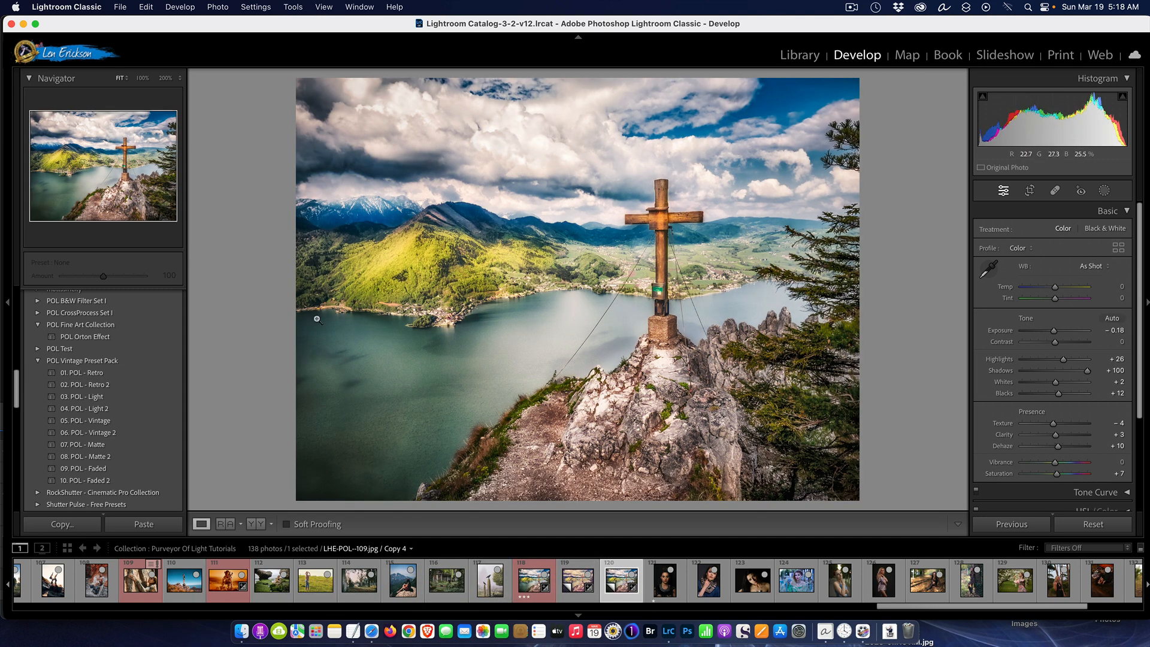
{"action": "scroll", "coordinate": [85, 441], "scroll_direction": "up", "scroll_amount": 1}
{"action": "scroll", "coordinate": [90, 446], "scroll_direction": "down", "scroll_amount": 4}
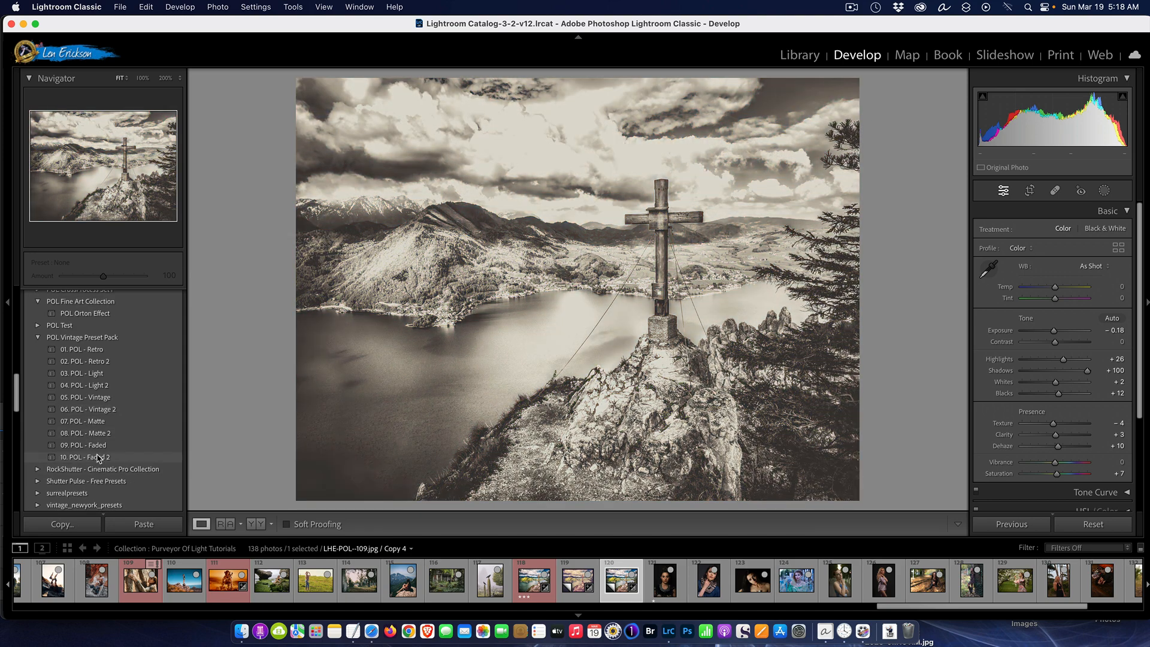
{"action": "left_click", "coordinate": [98, 458]}
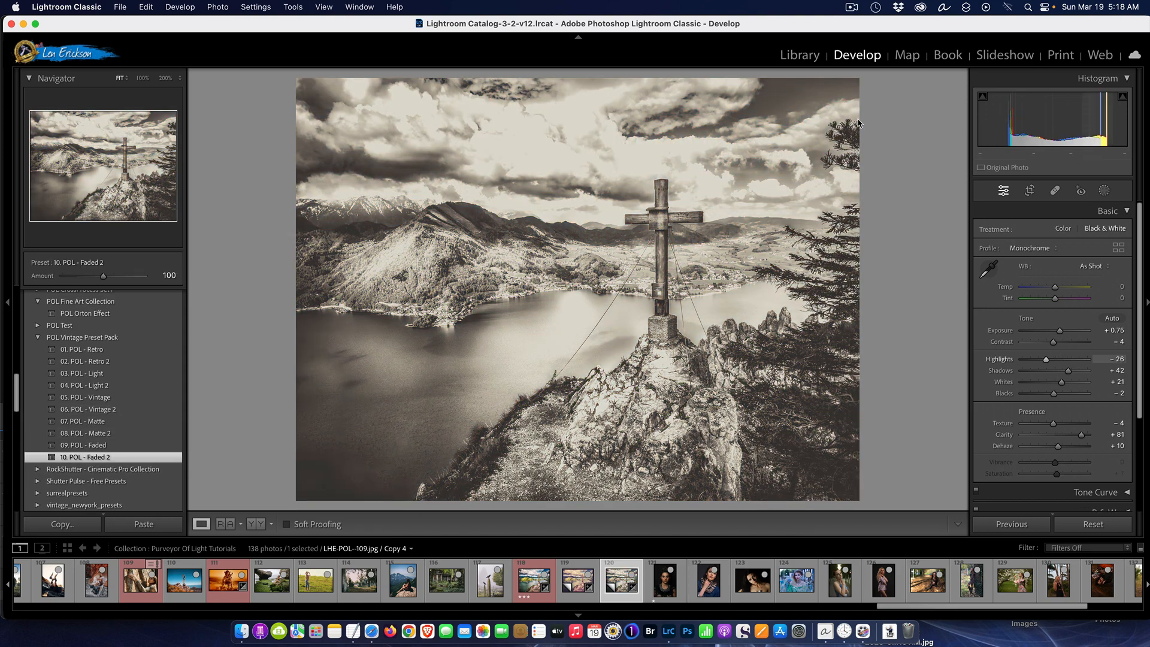
Compare the original lake photo with its two virtual copies enlarged in the Library, and return to the grid
{"action": "left_click", "coordinate": [800, 55]}
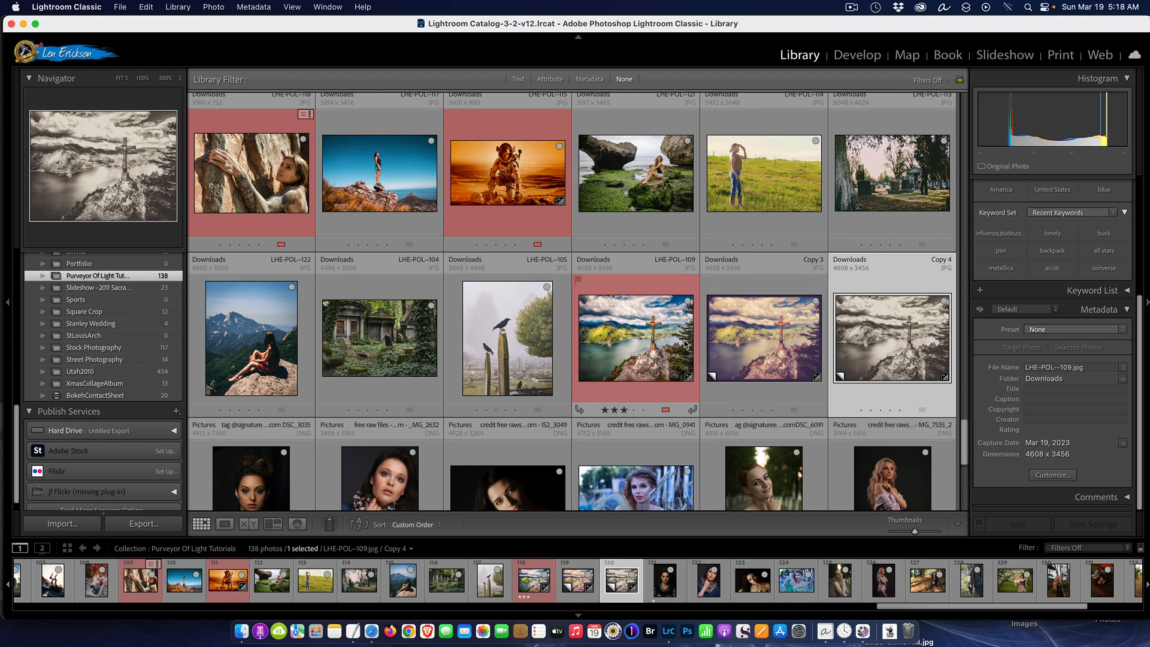
{"action": "double_click", "coordinate": [663, 337]}
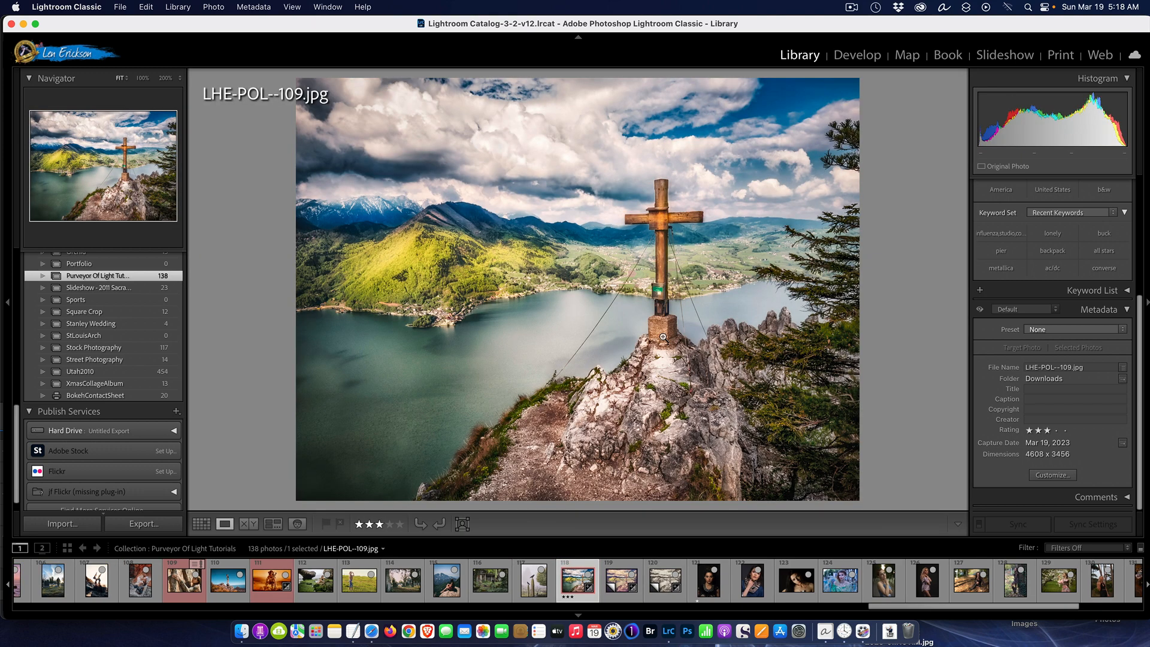
{"action": "key", "text": "Right"}
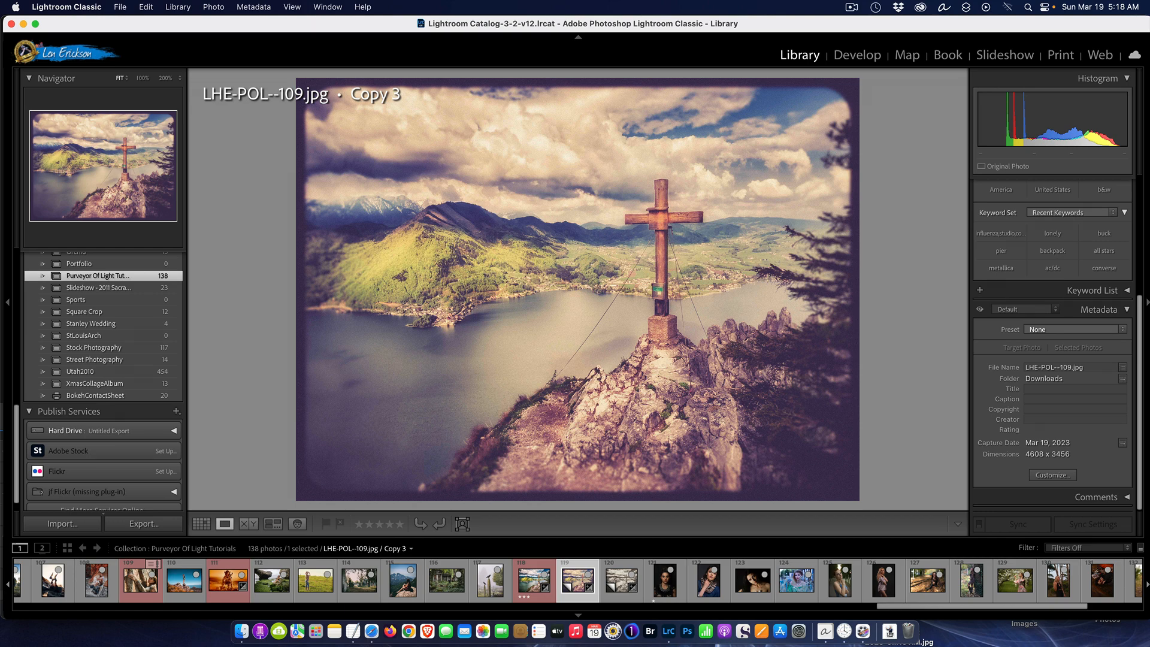
{"action": "key", "text": "Right"}
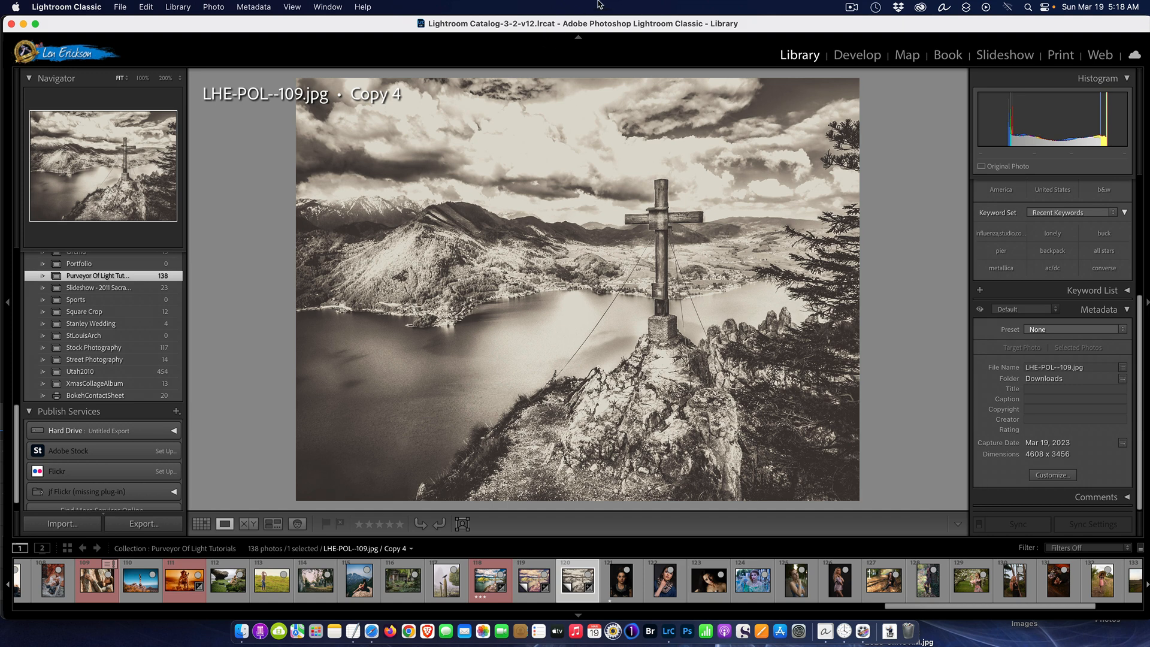
{"action": "key", "text": "g"}
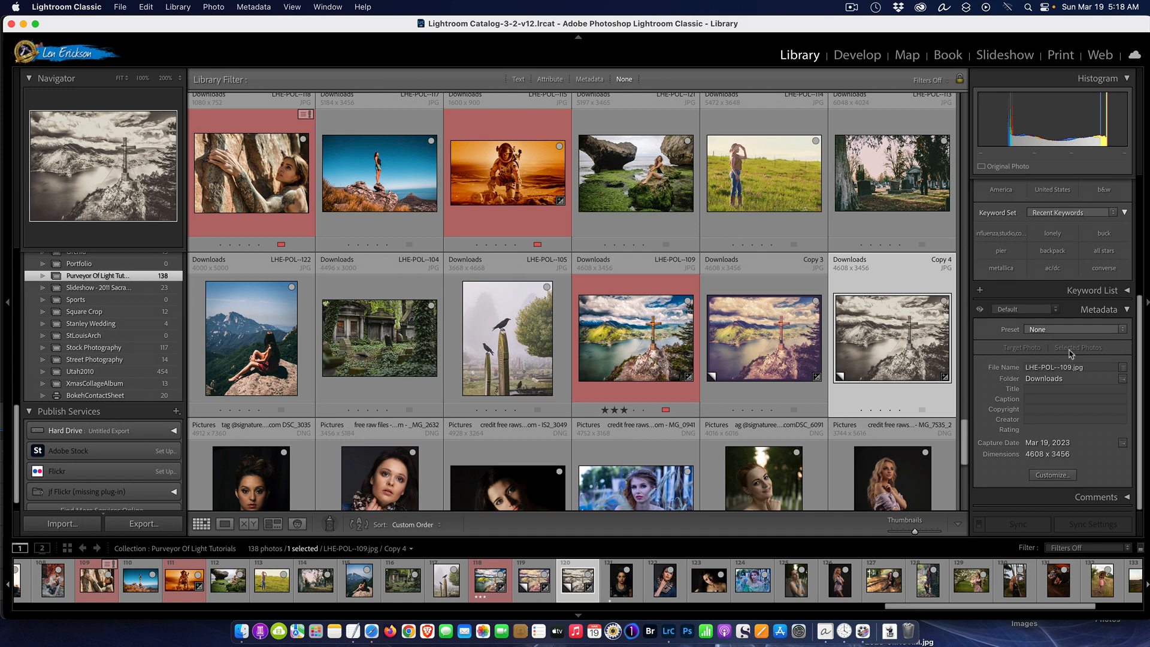
Open the dark portrait DSC_3035 from the Library grid in Develop
{"action": "scroll", "coordinate": [650, 302], "scroll_direction": "down", "scroll_amount": 6}
{"action": "scroll", "coordinate": [650, 302], "scroll_direction": "down", "scroll_amount": 1}
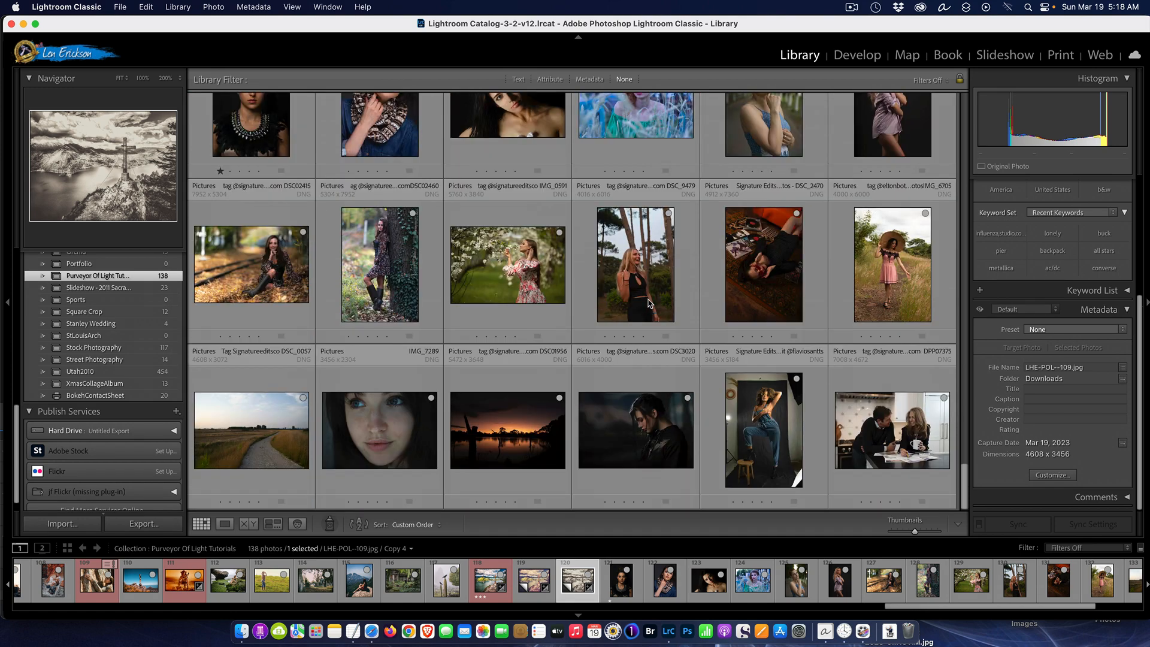
{"action": "scroll", "coordinate": [665, 317], "scroll_direction": "up", "scroll_amount": 1}
{"action": "scroll", "coordinate": [668, 315], "scroll_direction": "up", "scroll_amount": 3}
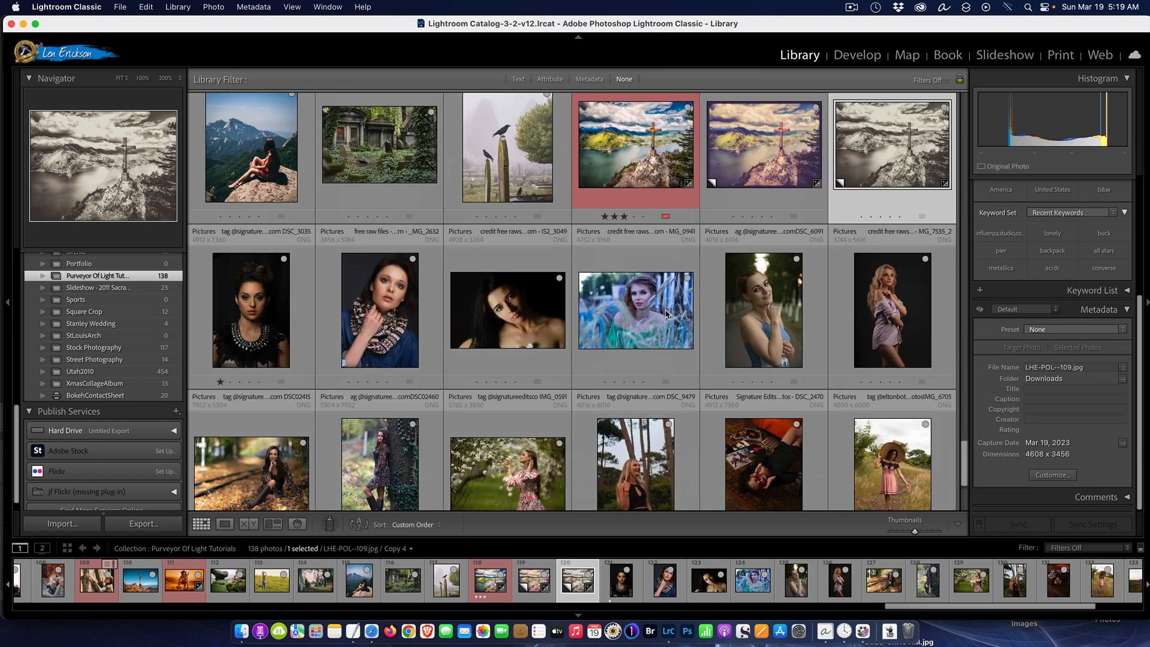
{"action": "left_click", "coordinate": [258, 296]}
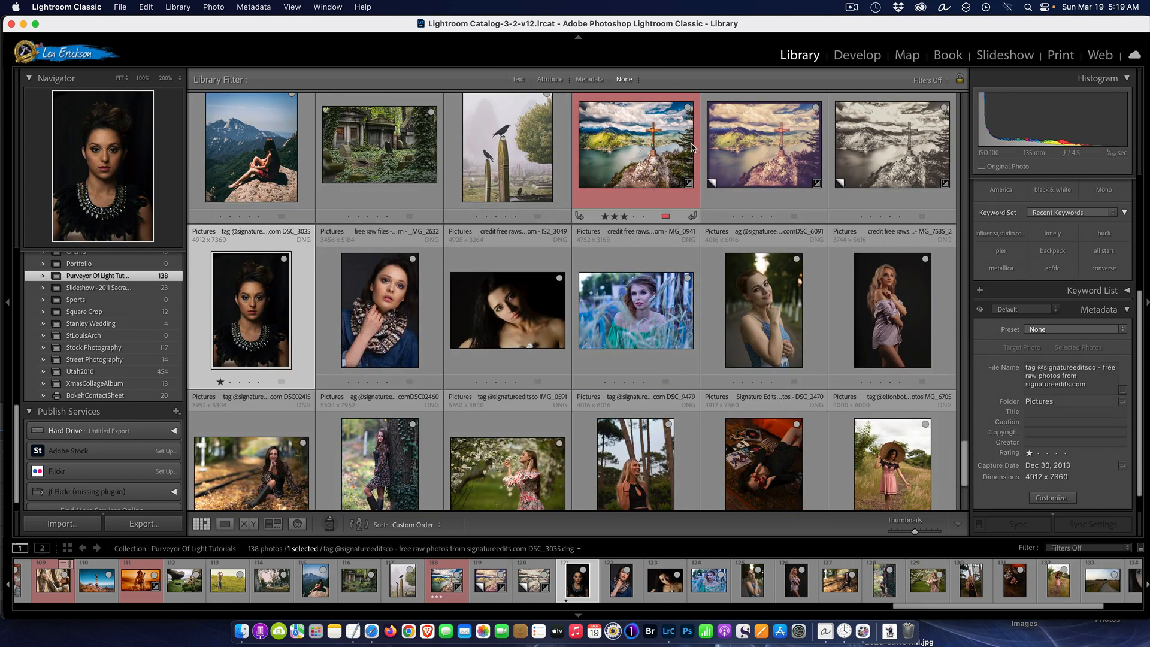
{"action": "left_click", "coordinate": [867, 56]}
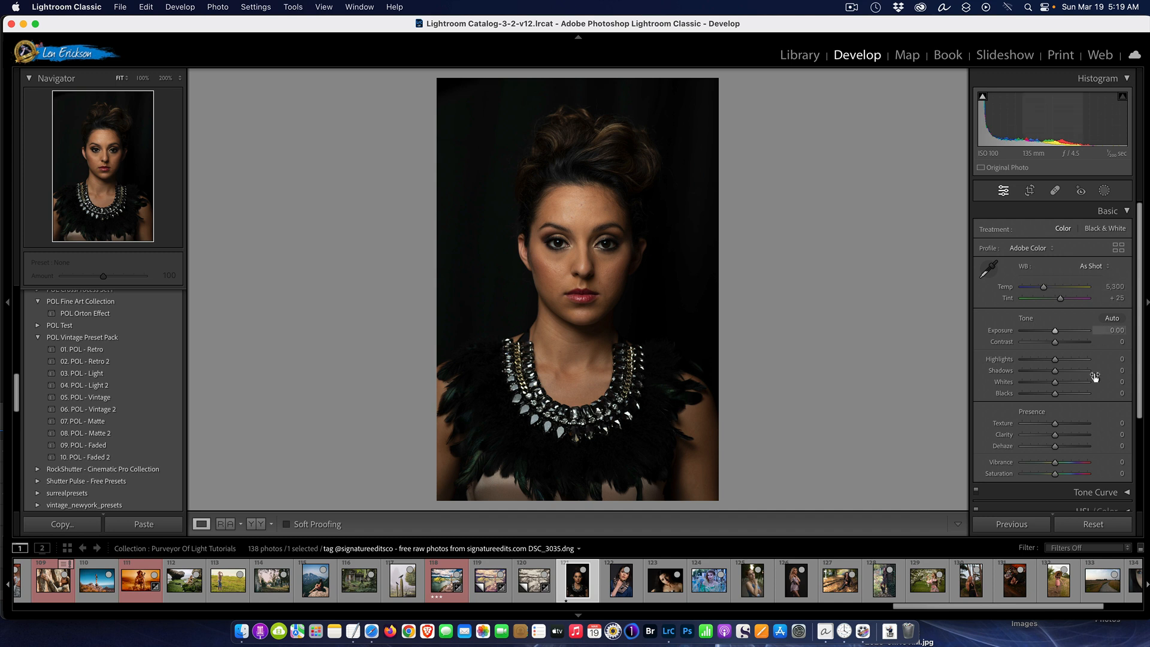
Show the Tone Curve and add a highlight point and a midtone point at 126/126 to the portrait's curve
{"action": "left_click", "coordinate": [1100, 491]}
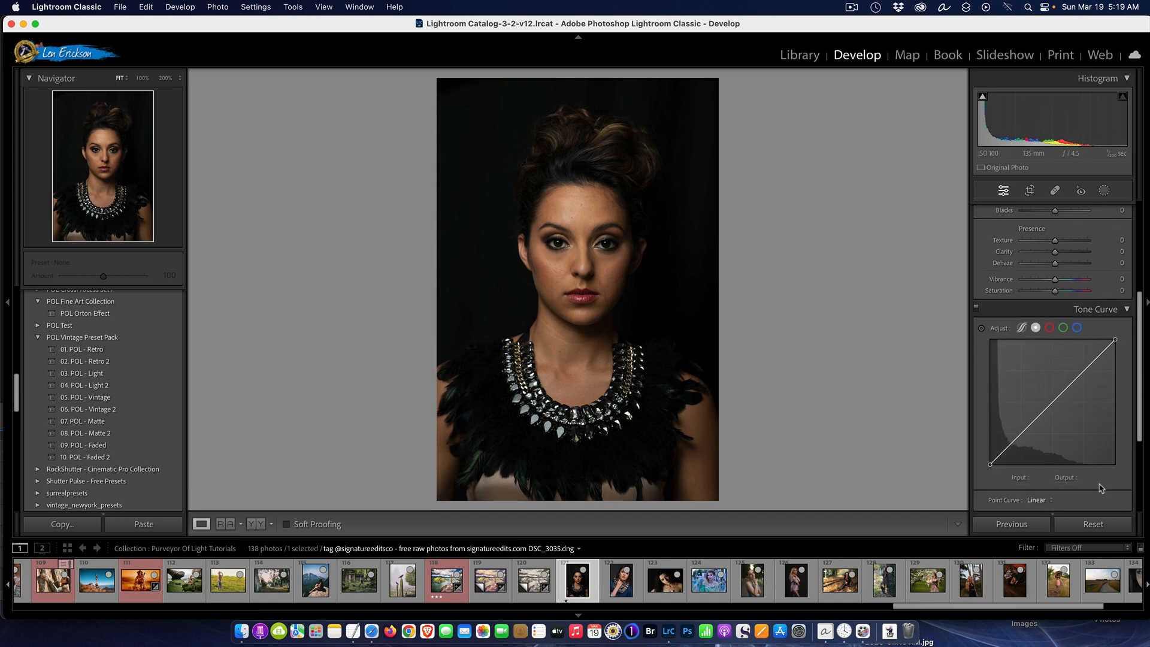
{"action": "left_click", "coordinate": [1083, 371]}
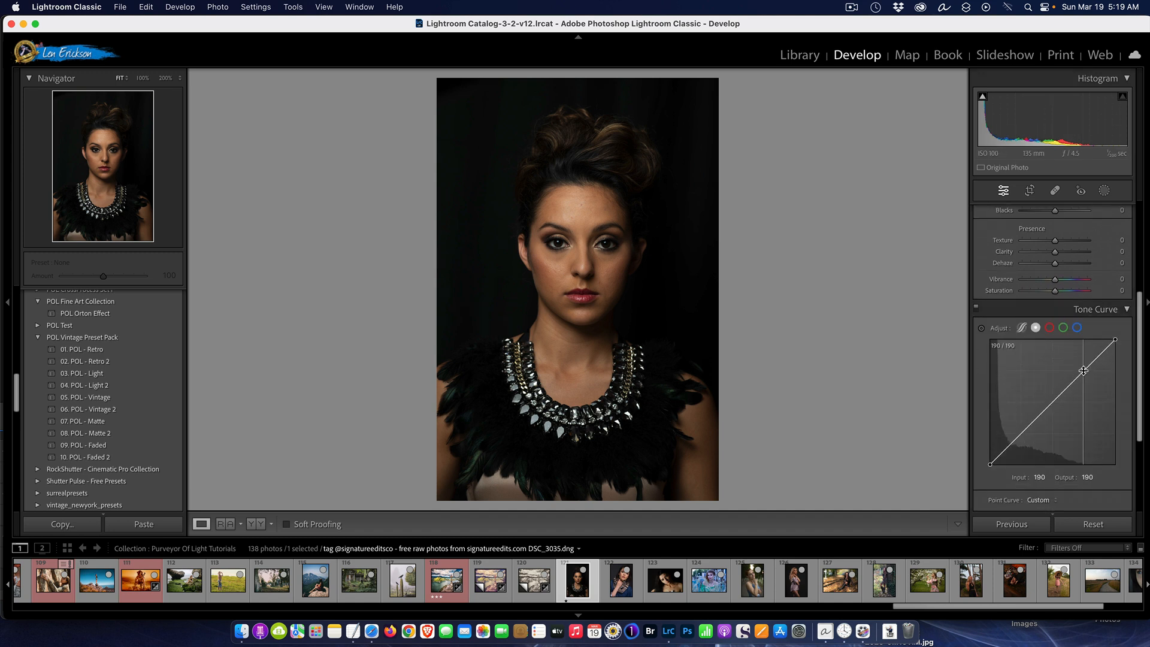
{"action": "left_click", "coordinate": [1053, 403]}
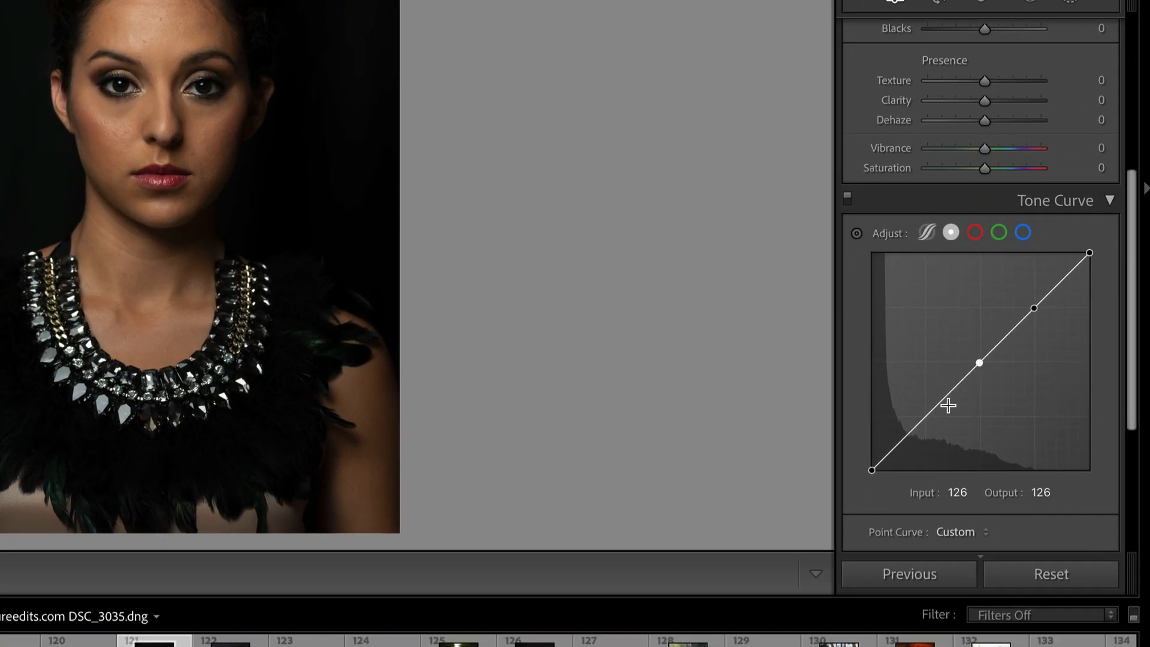
Add a shadow point to the curve at input 74, output 70, and move the midtone point to about 146/148
{"action": "left_click_drag", "start_coordinate": [935, 410], "coordinate": [936, 415]}
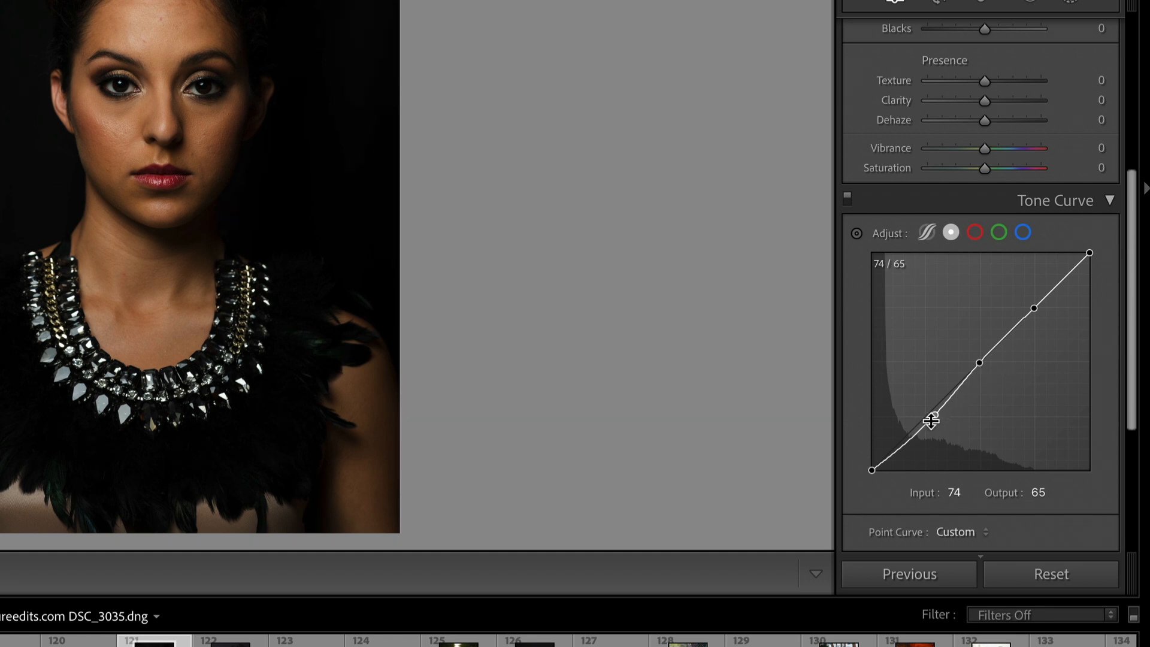
{"action": "left_click_drag", "start_coordinate": [936, 412], "coordinate": [935, 410]}
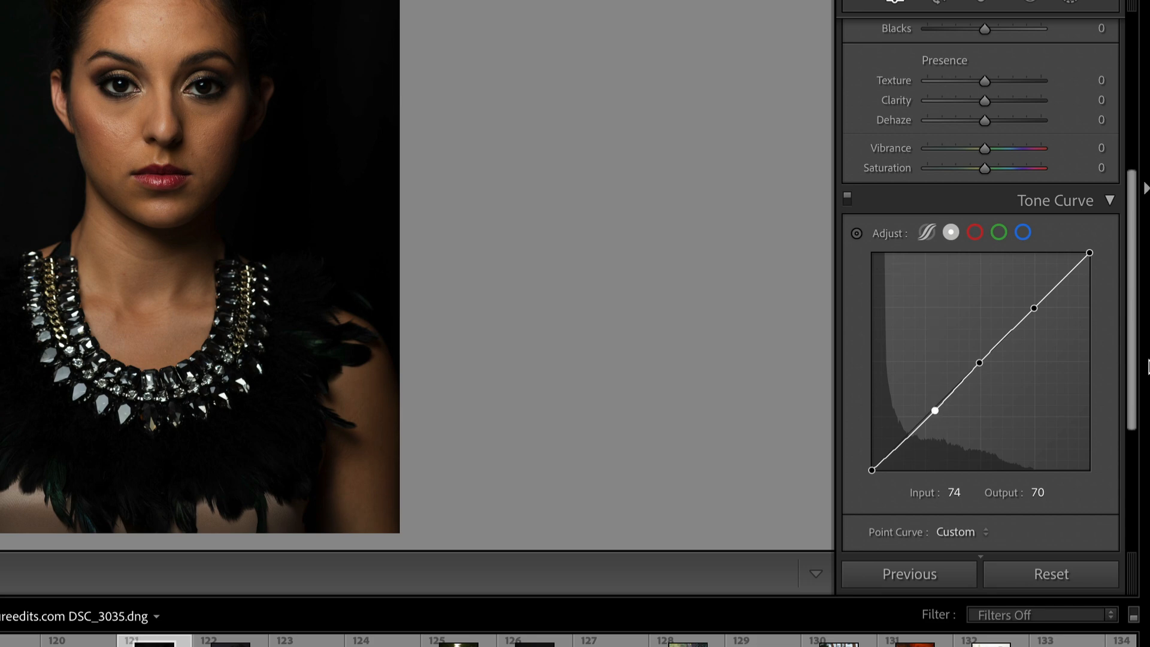
{"action": "left_click_drag", "start_coordinate": [982, 365], "coordinate": [1000, 340]}
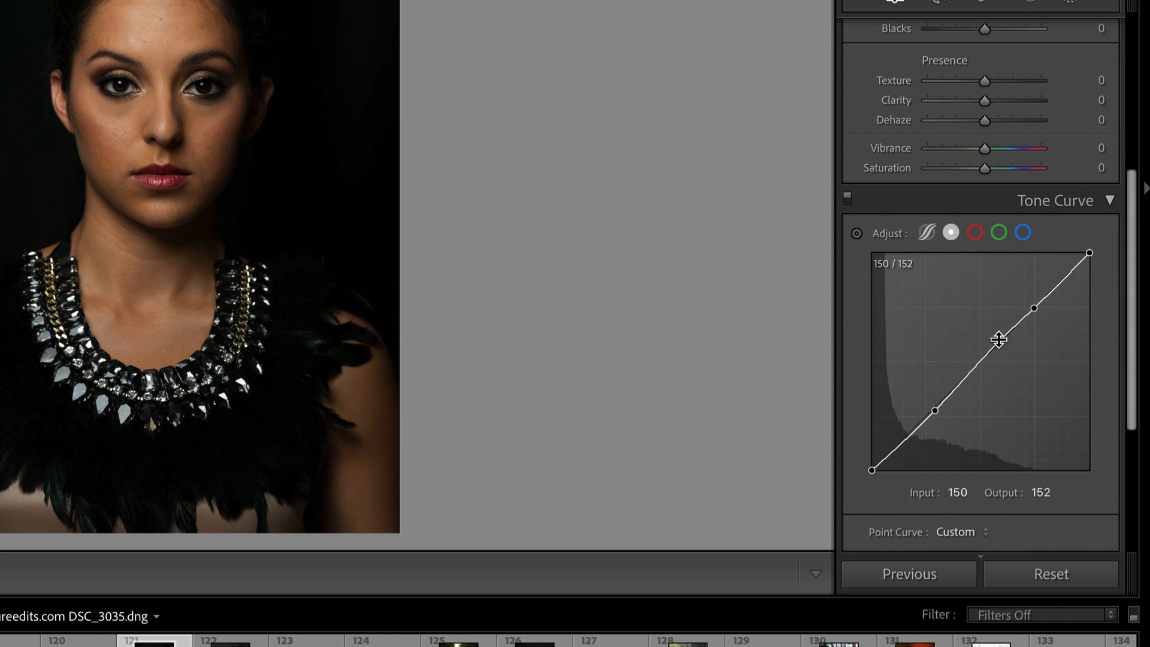
{"action": "left_click_drag", "start_coordinate": [999, 340], "coordinate": [1003, 261]}
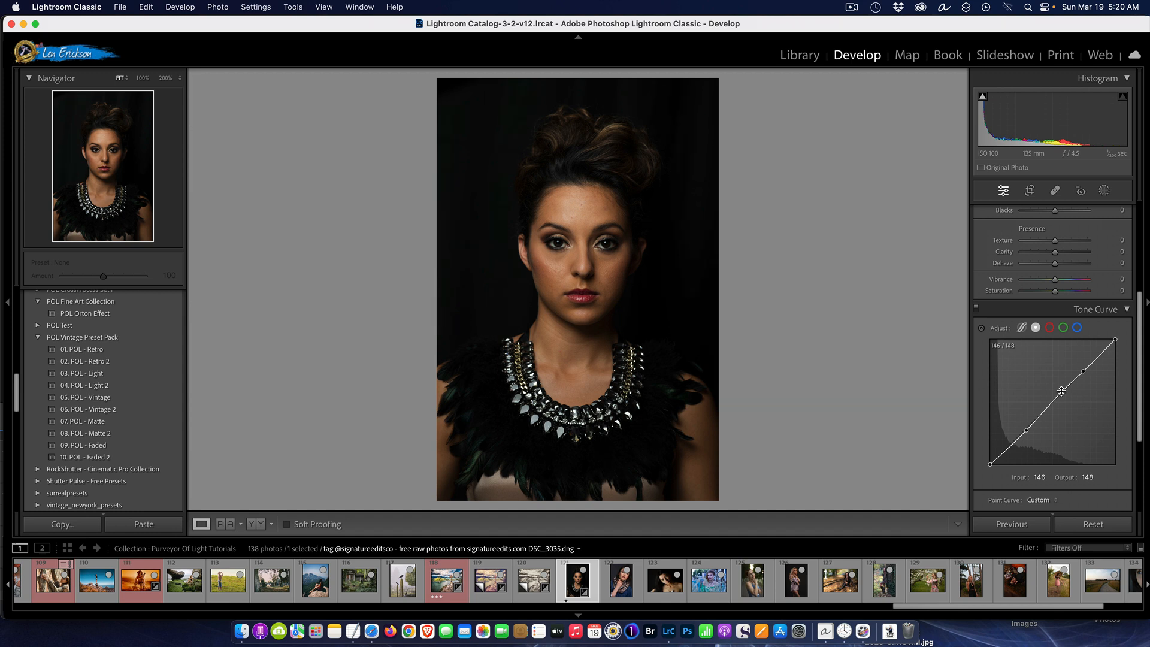
Try the 10. POL - Faded 2 preset on the portrait without the curve edits, lower its amount to 51, and reset the photo
{"action": "left_click", "coordinate": [1090, 526]}
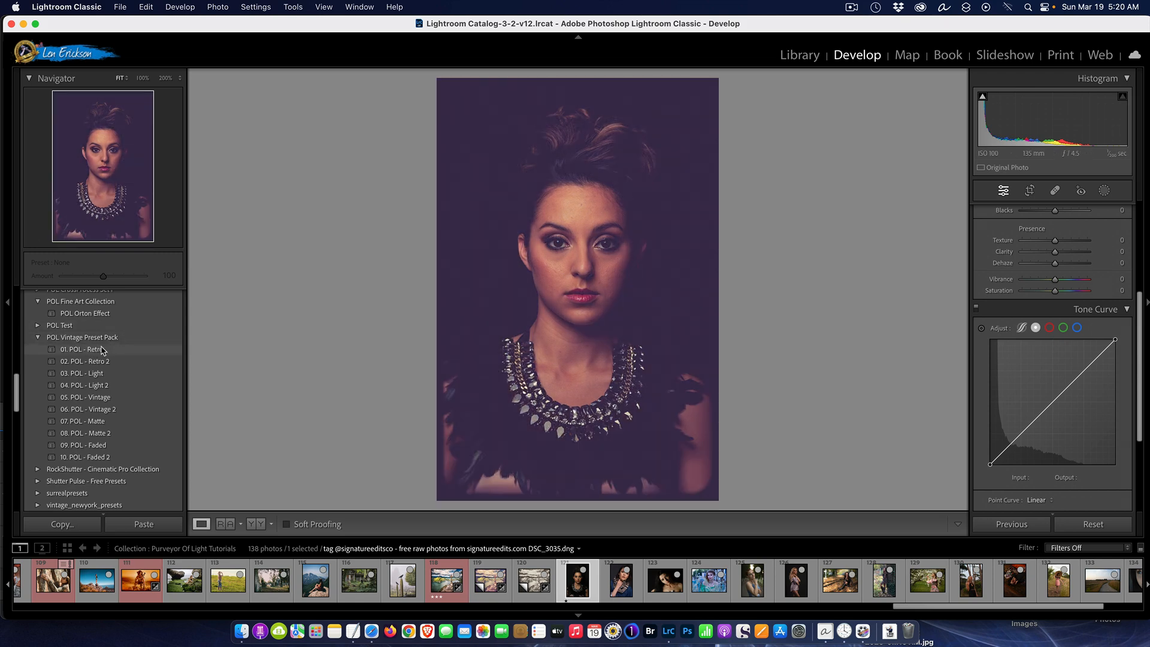
{"action": "left_click", "coordinate": [109, 458]}
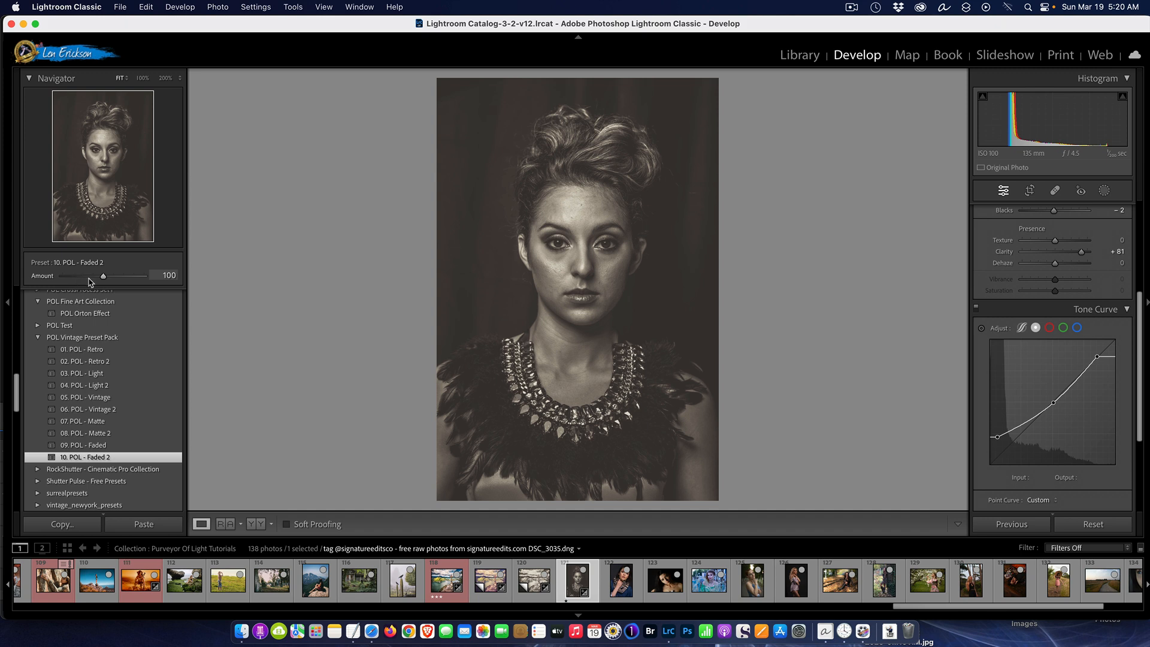
{"action": "mouse_move", "coordinate": [105, 277]}
{"action": "left_mouse_down"}
{"action": "mouse_move", "coordinate": [75, 278]}
{"action": "mouse_move", "coordinate": [163, 279]}
{"action": "mouse_move", "coordinate": [35, 277]}
{"action": "mouse_move", "coordinate": [118, 278]}
{"action": "mouse_move", "coordinate": [100, 275]}
{"action": "left_mouse_up"}
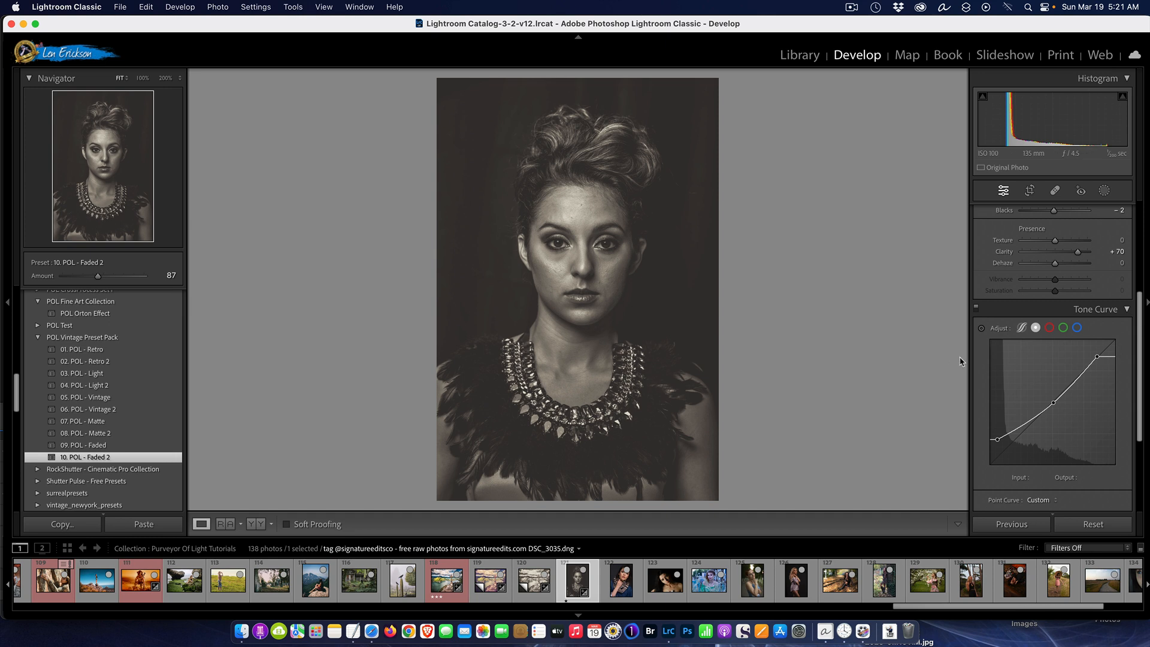
{"action": "left_click_drag", "start_coordinate": [112, 279], "coordinate": [83, 278]}
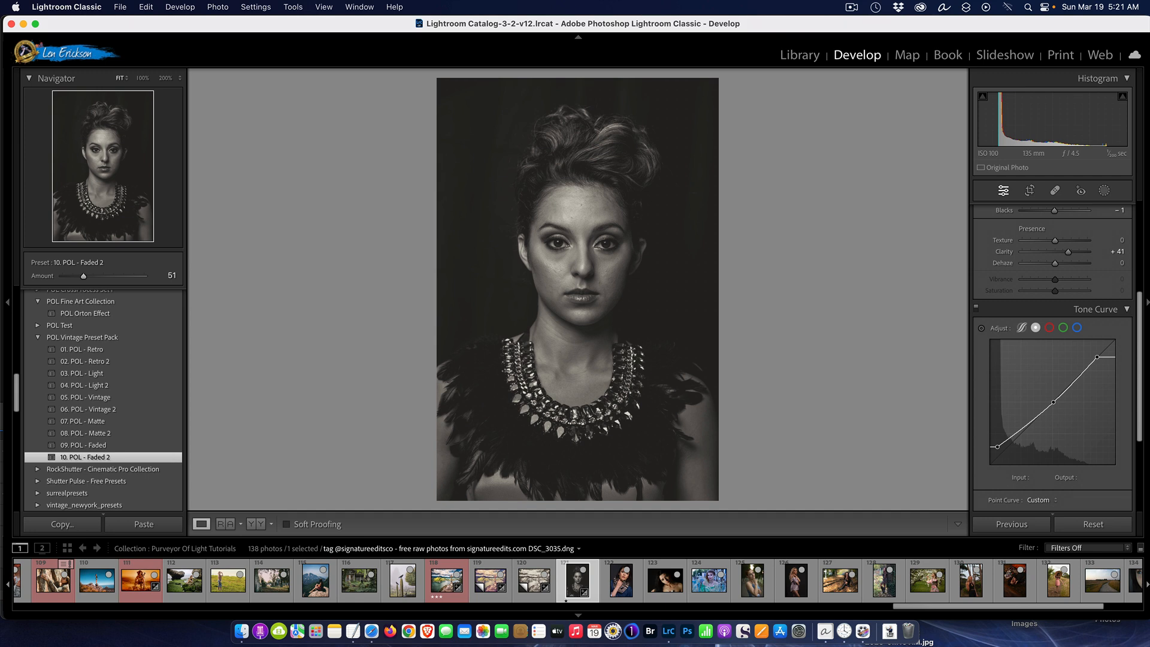
{"action": "left_click", "coordinate": [1087, 525]}
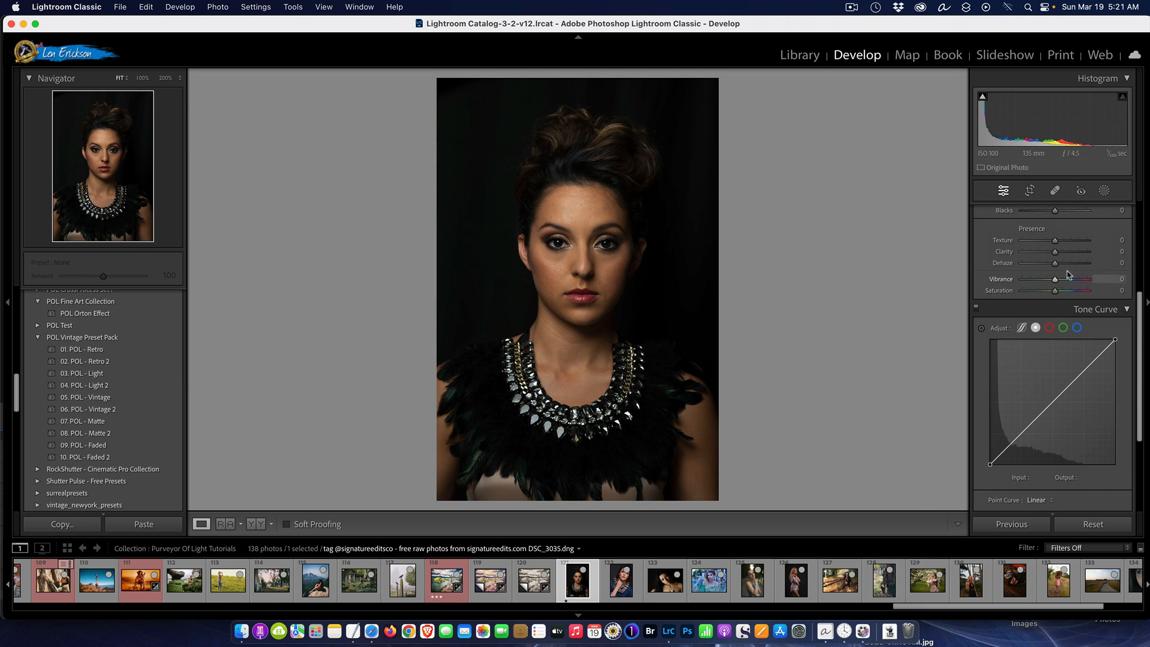
Create a mask for Person 1 in the portrait that covers only Iris and Pupil
{"action": "left_click", "coordinate": [867, 51]}
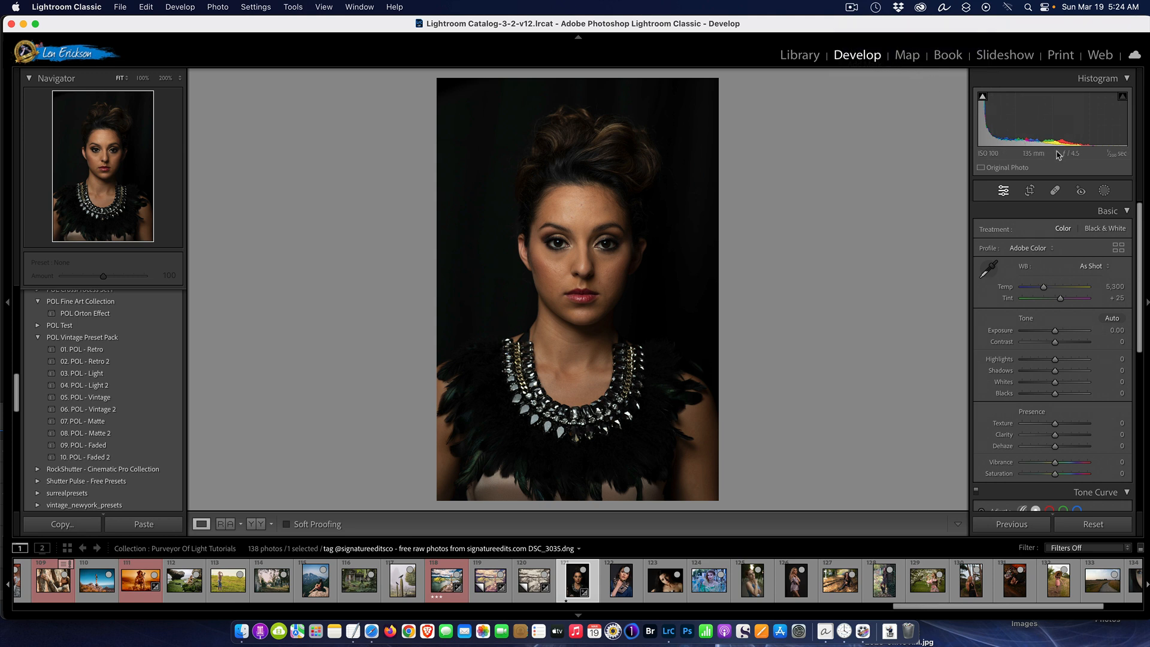
{"action": "left_click", "coordinate": [1104, 191]}
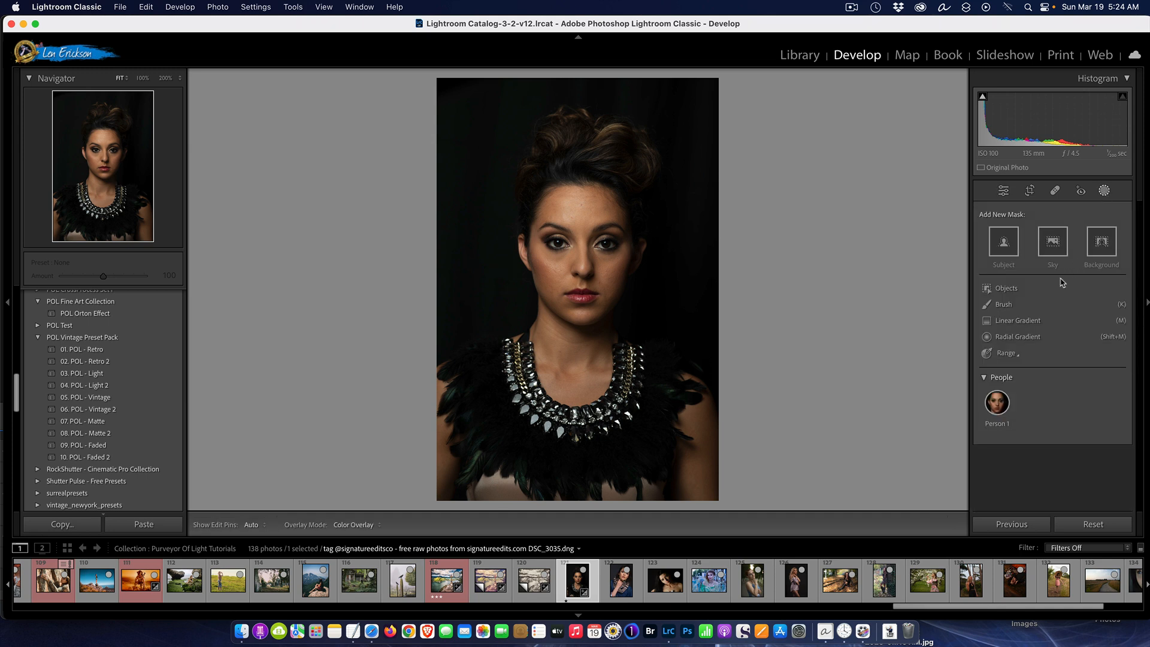
{"action": "mouse_move", "coordinate": [1000, 414]}
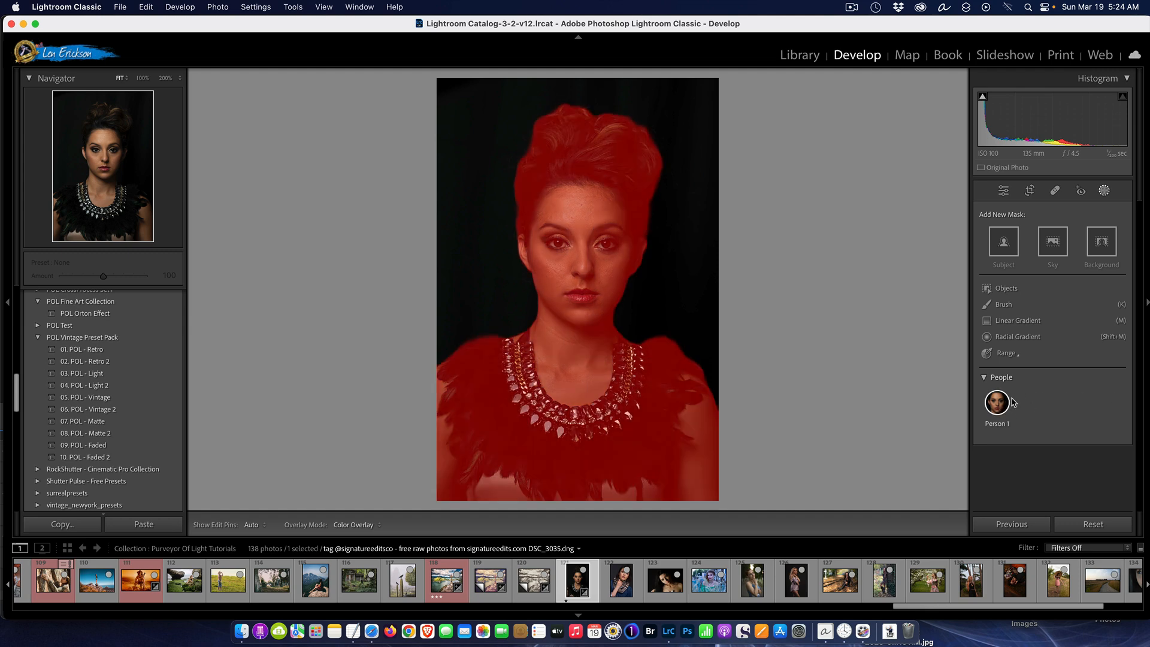
{"action": "left_click", "coordinate": [995, 405]}
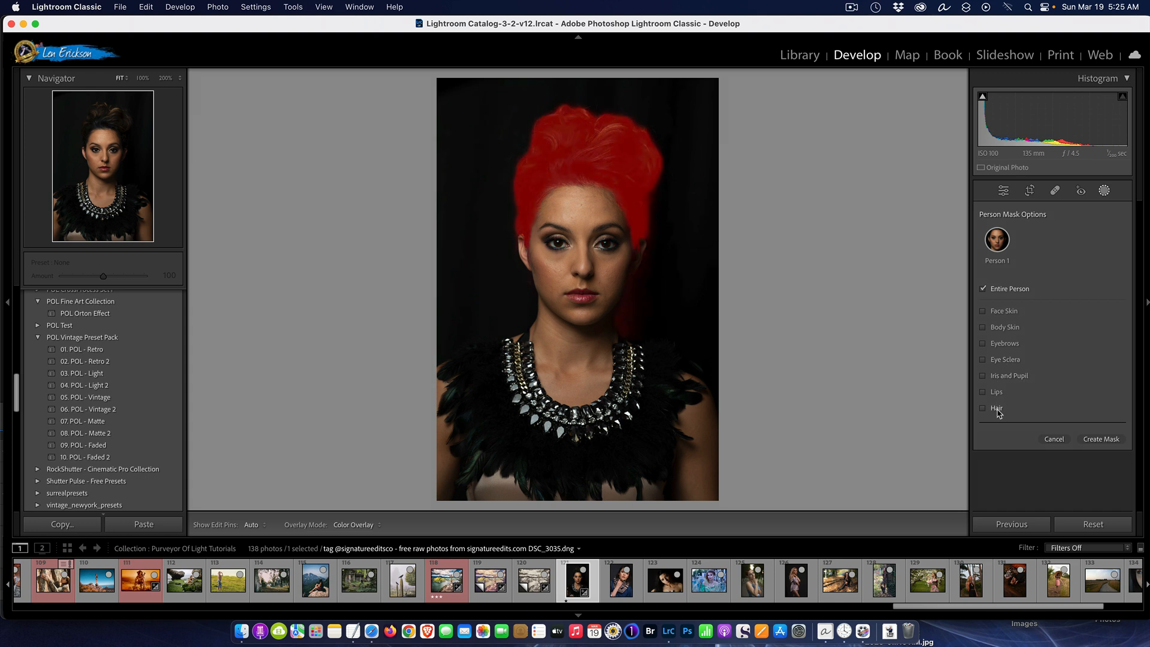
{"action": "left_click", "coordinate": [985, 376]}
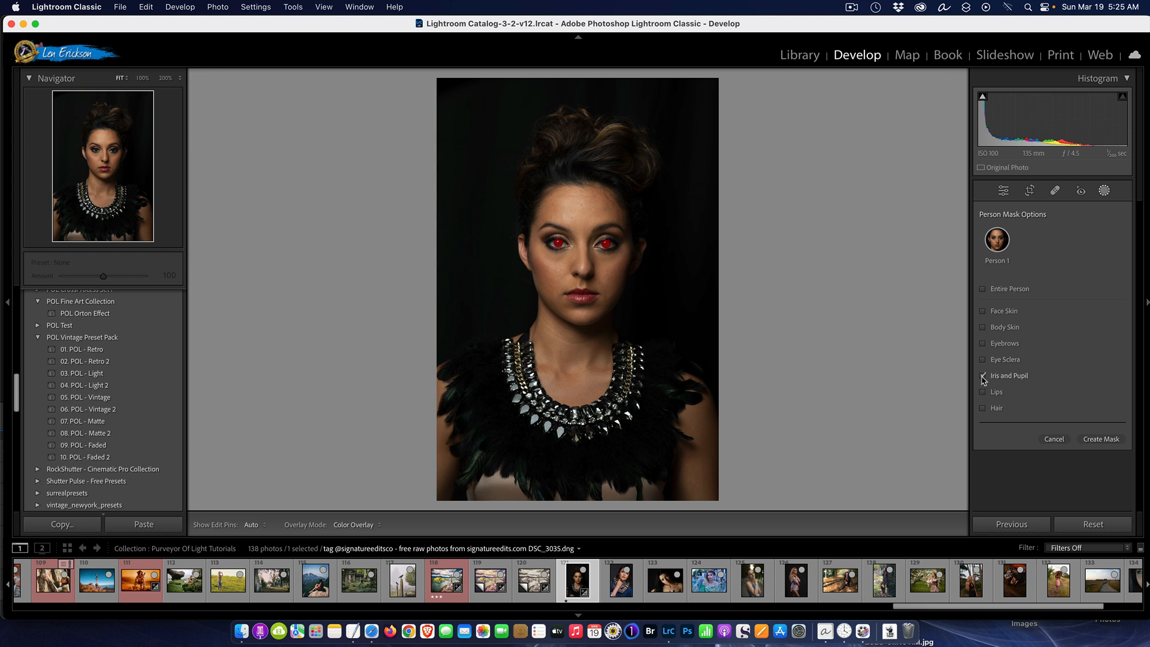
{"action": "left_click", "coordinate": [1089, 439]}
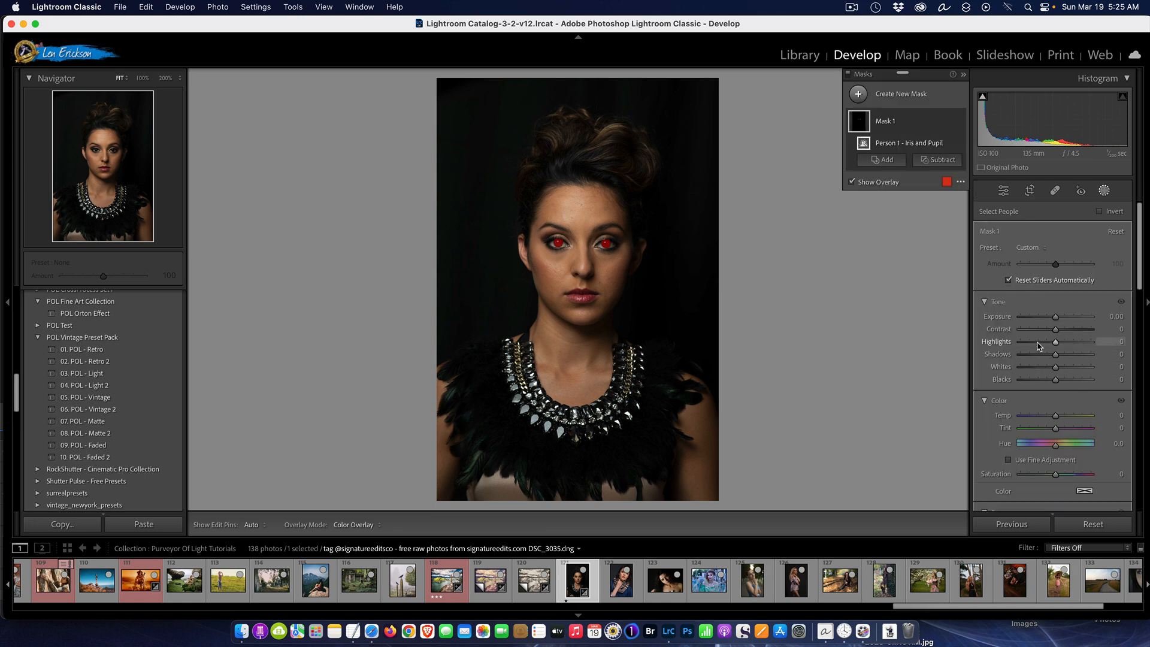
Set the iris mask's exposure to 0.89, highlights to 69 and temp to 38 while inspecting the eye at 200%, and reset the photo
{"action": "left_click_drag", "start_coordinate": [1056, 316], "coordinate": [1072, 343]}
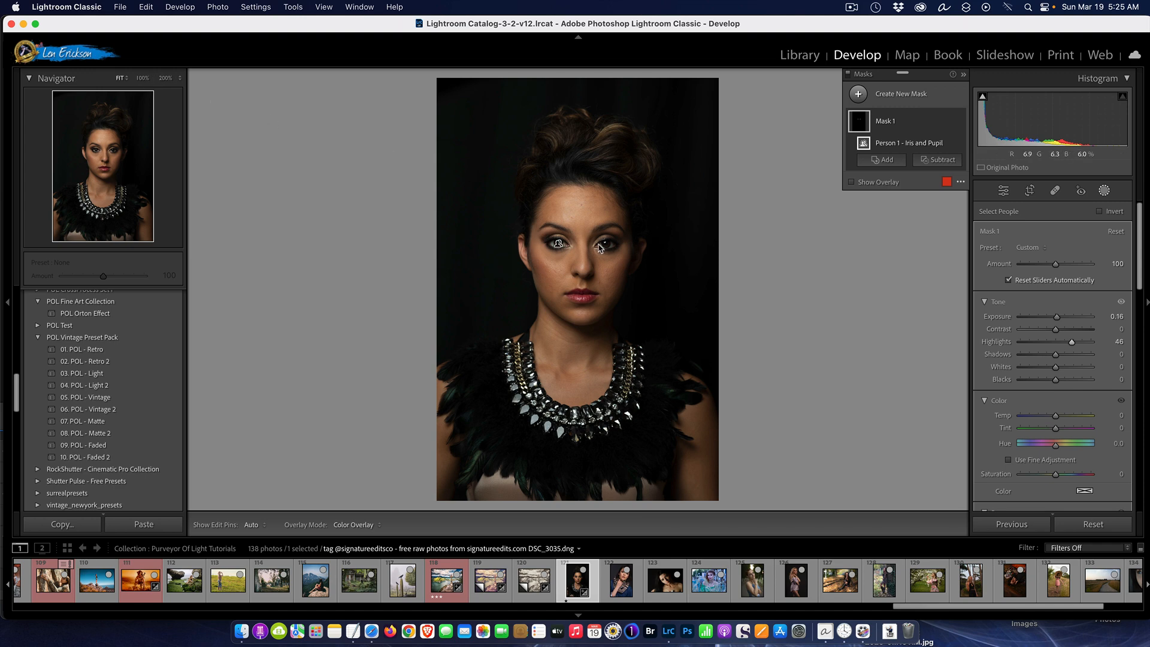
{"action": "left_click", "coordinate": [165, 78]}
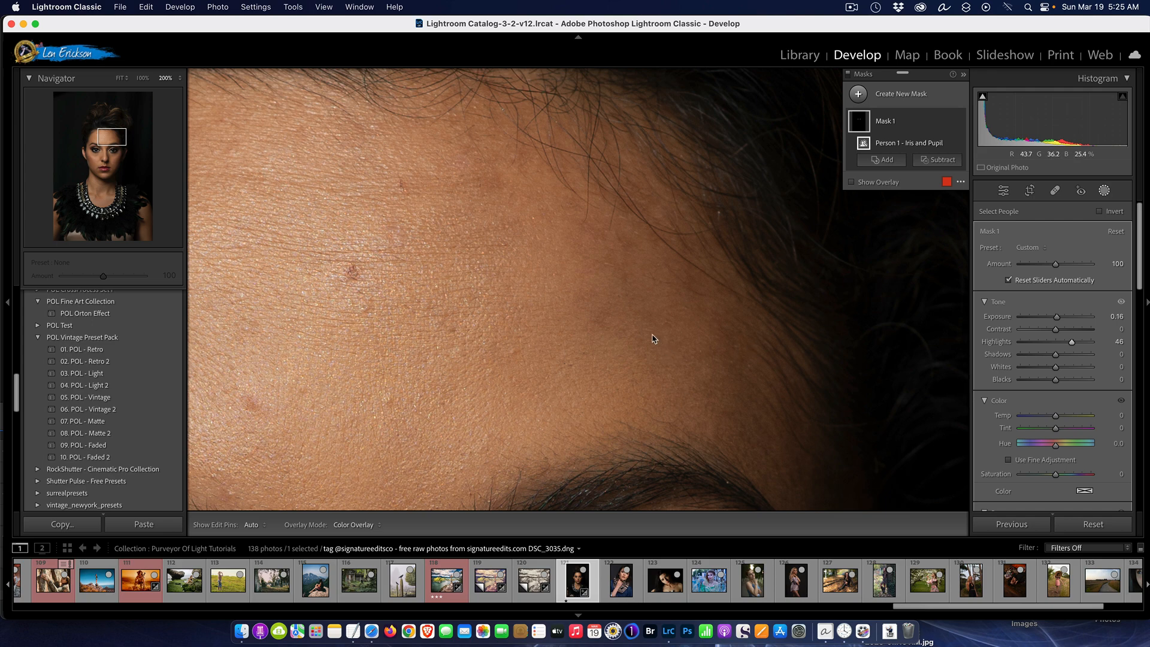
{"action": "scroll", "coordinate": [514, 334], "scroll_direction": "down", "scroll_amount": 5}
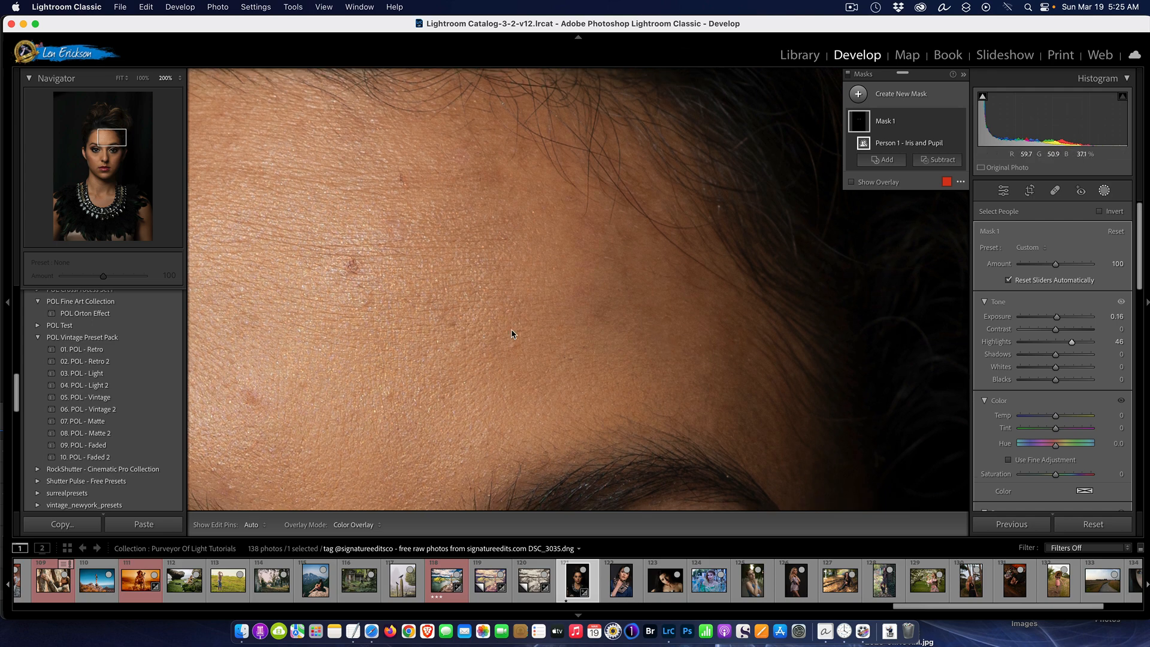
{"action": "scroll", "coordinate": [514, 333], "scroll_direction": "down", "scroll_amount": 5}
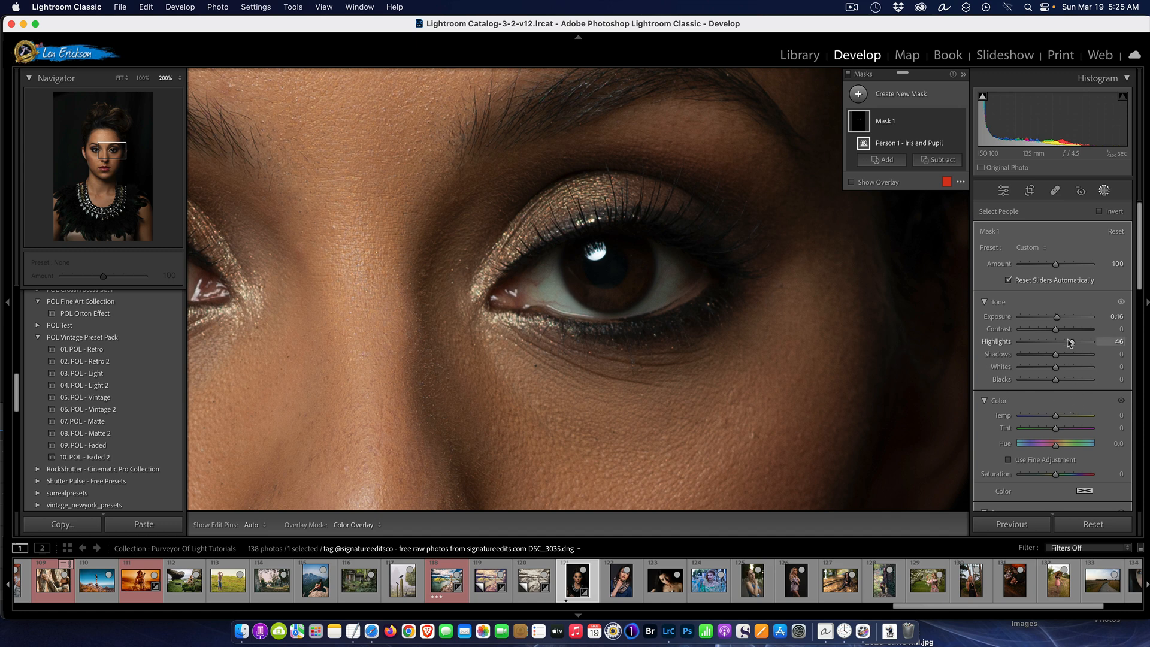
{"action": "mouse_move", "coordinate": [1072, 344]}
{"action": "left_mouse_down"}
{"action": "mouse_move", "coordinate": [1041, 346]}
{"action": "mouse_move", "coordinate": [1083, 349]}
{"action": "mouse_move", "coordinate": [1064, 323]}
{"action": "left_mouse_up"}
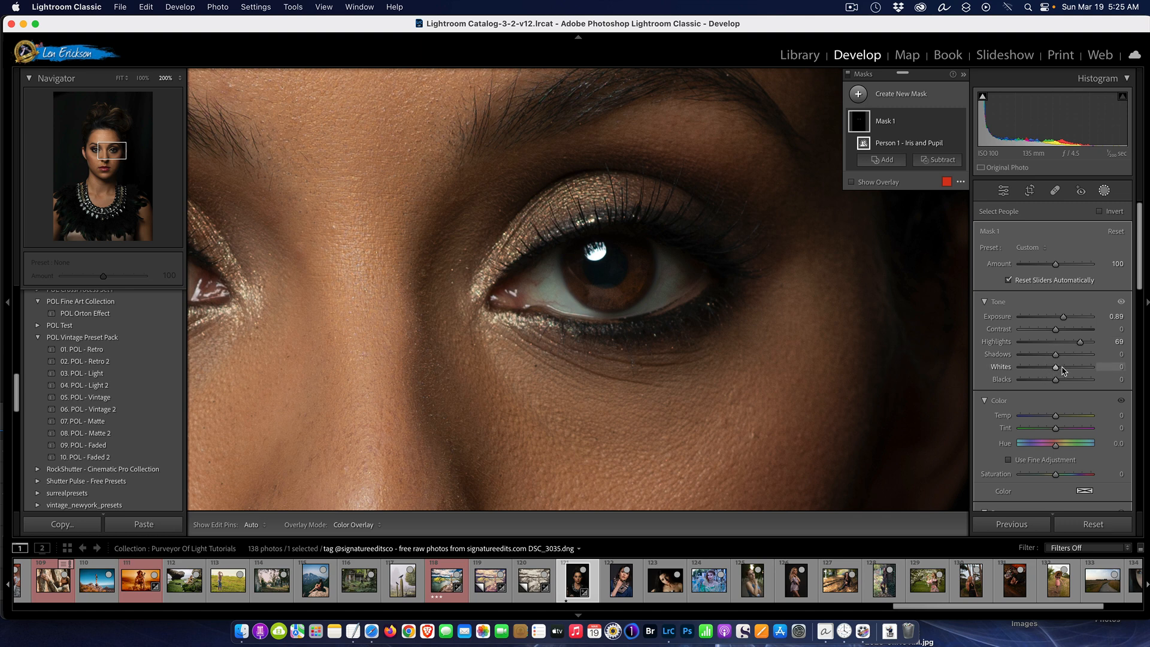
{"action": "mouse_move", "coordinate": [1057, 417]}
{"action": "left_mouse_down"}
{"action": "mouse_move", "coordinate": [1087, 416]}
{"action": "mouse_move", "coordinate": [1027, 413]}
{"action": "mouse_move", "coordinate": [1071, 403]}
{"action": "left_mouse_up"}
{"action": "left_click", "coordinate": [1108, 527]}
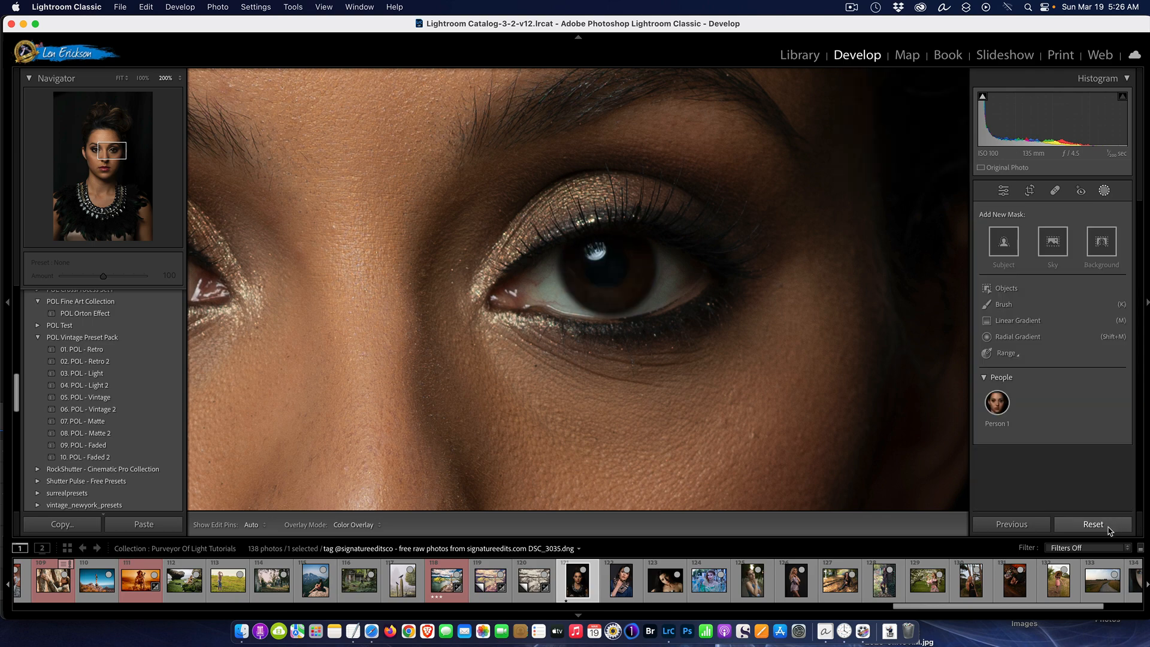
Fit the whole portrait in Develop and try exposures of +1.20 and +2.70, clearing the adjustment after each
{"action": "left_click", "coordinate": [807, 55]}
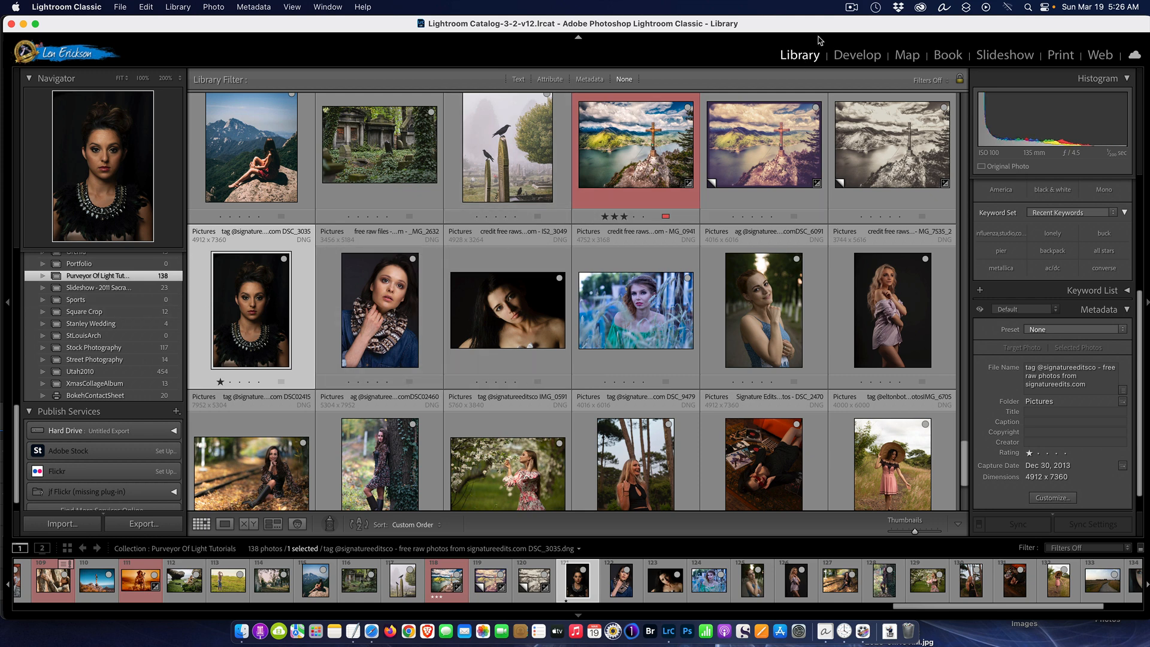
{"action": "left_click", "coordinate": [862, 55]}
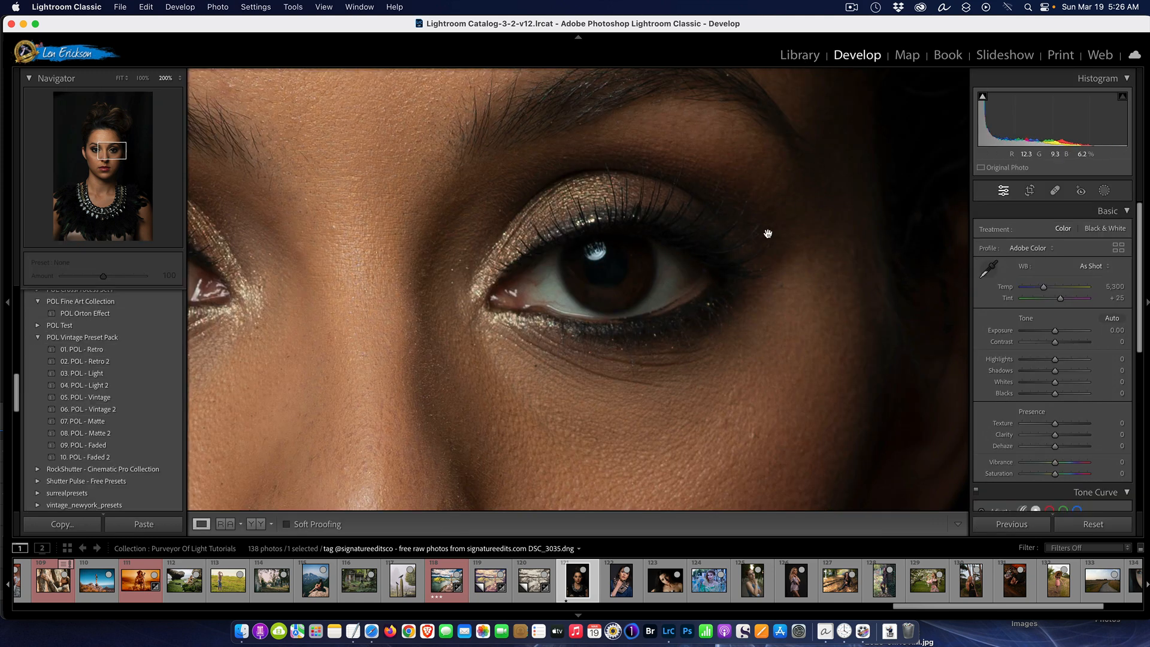
{"action": "left_click", "coordinate": [122, 79]}
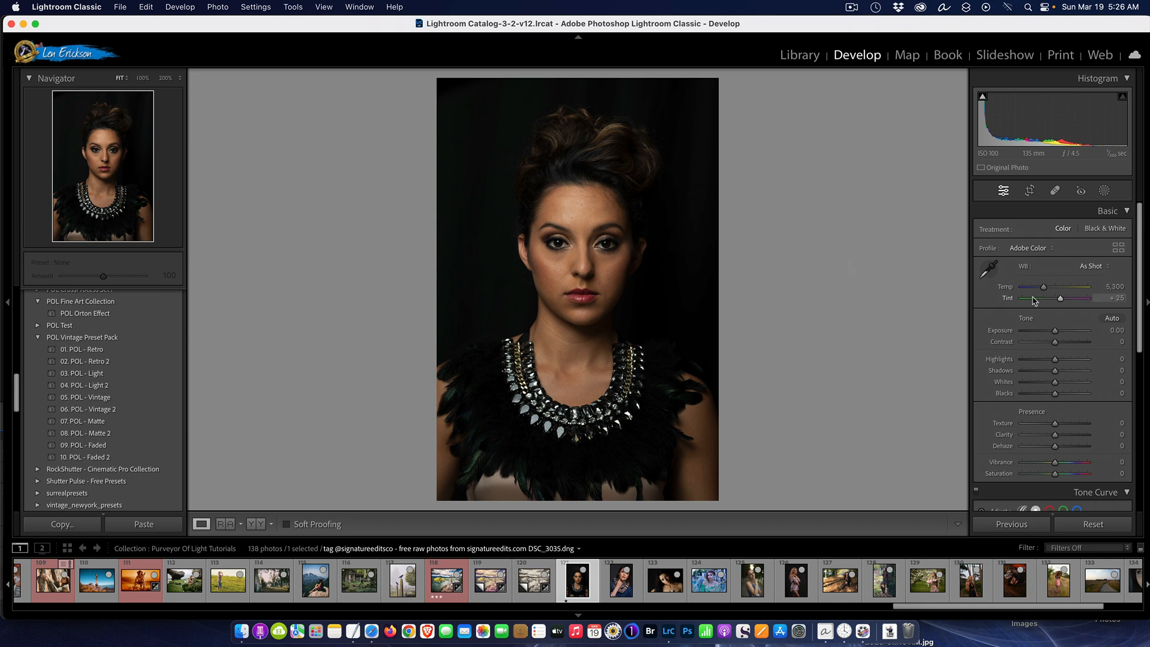
{"action": "left_click_drag", "start_coordinate": [1055, 335], "coordinate": [1063, 335]}
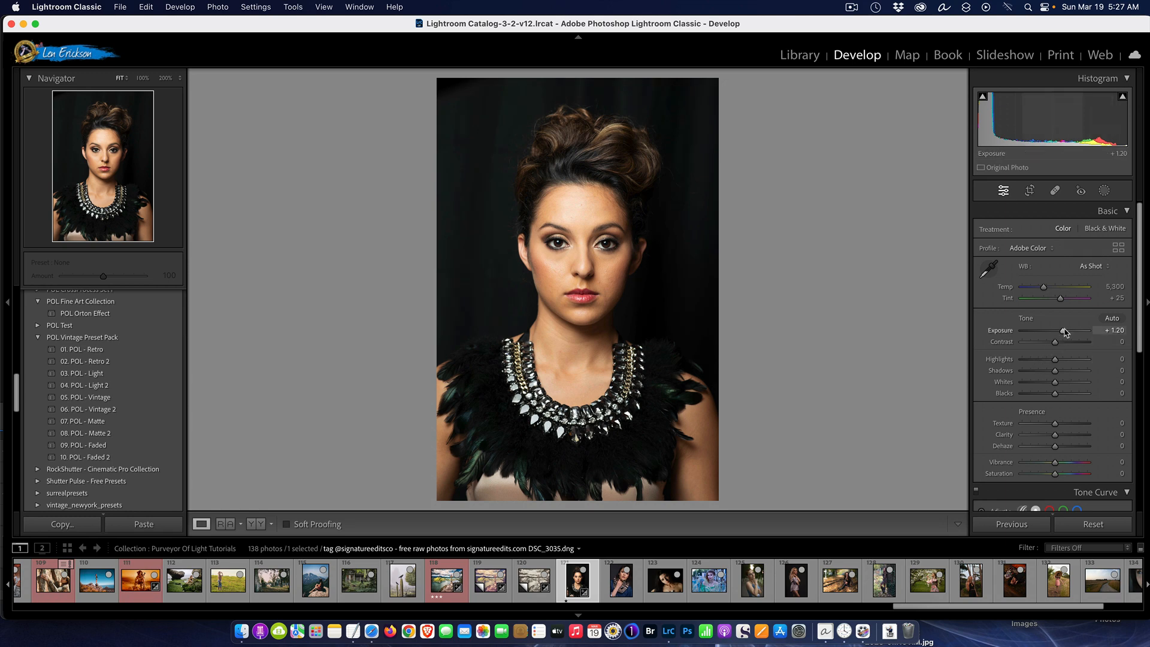
{"action": "left_click", "coordinate": [1104, 528]}
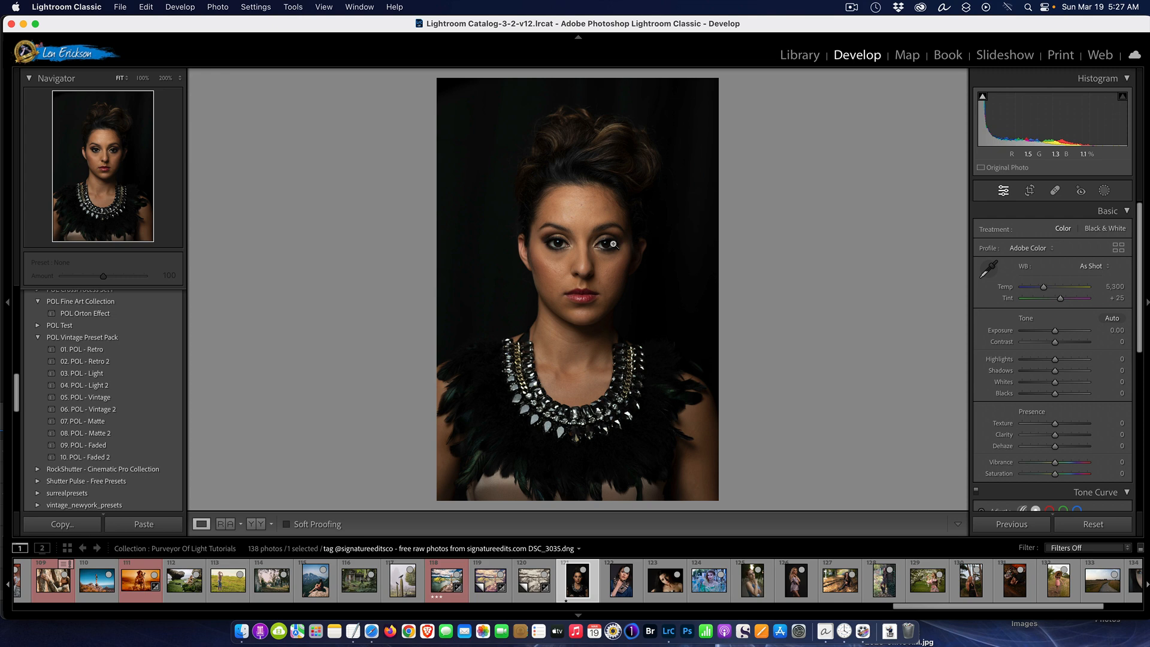
{"action": "mouse_move", "coordinate": [1055, 330]}
{"action": "left_mouse_down"}
{"action": "mouse_move", "coordinate": [1085, 331]}
{"action": "mouse_move", "coordinate": [1073, 336]}
{"action": "left_mouse_up"}
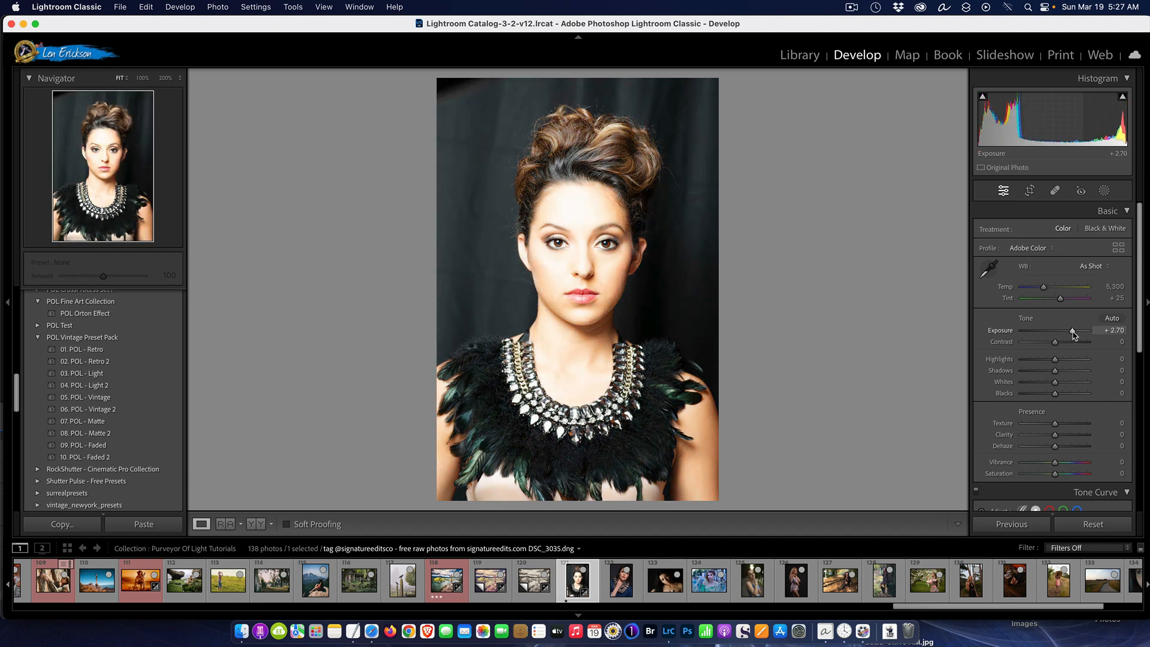
{"action": "double_click", "coordinate": [1073, 332]}
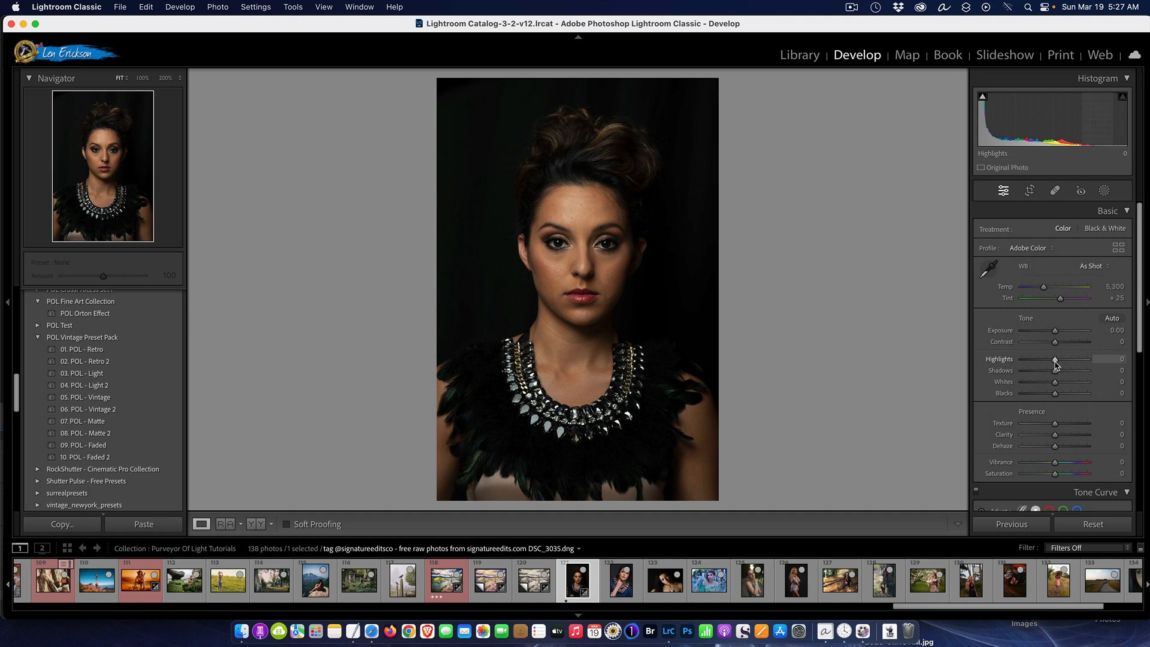
Try highlights +25, shadows +50, blacks +27 and exposure +0.95 on the portrait, and reset all adjustments
{"action": "mouse_move", "coordinate": [1056, 364]}
{"action": "left_mouse_down"}
{"action": "mouse_move", "coordinate": [1040, 364]}
{"action": "mouse_move", "coordinate": [1079, 360]}
{"action": "mouse_move", "coordinate": [1064, 360]}
{"action": "left_mouse_up"}
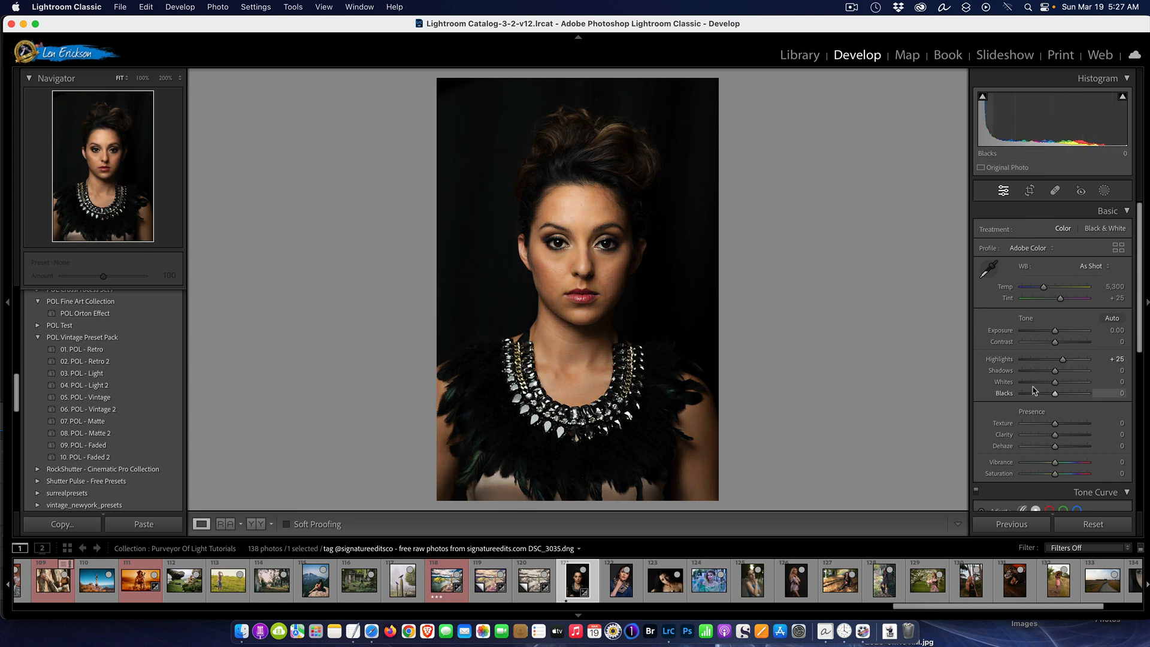
{"action": "mouse_move", "coordinate": [1055, 374]}
{"action": "left_mouse_down"}
{"action": "mouse_move", "coordinate": [1113, 371]}
{"action": "mouse_move", "coordinate": [1043, 372]}
{"action": "mouse_move", "coordinate": [1093, 372]}
{"action": "mouse_move", "coordinate": [1072, 375]}
{"action": "left_mouse_up"}
{"action": "mouse_move", "coordinate": [1056, 396]}
{"action": "left_mouse_down"}
{"action": "mouse_move", "coordinate": [1041, 395]}
{"action": "mouse_move", "coordinate": [1082, 395]}
{"action": "mouse_move", "coordinate": [1065, 396]}
{"action": "left_mouse_up"}
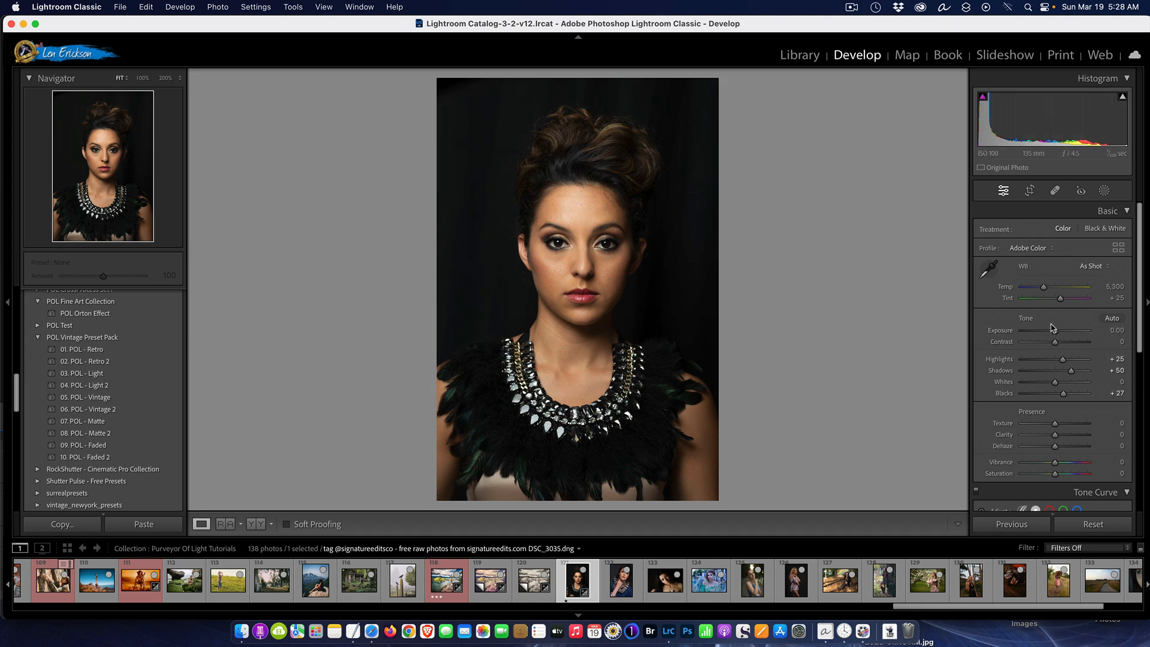
{"action": "left_click_drag", "start_coordinate": [1056, 333], "coordinate": [1062, 334]}
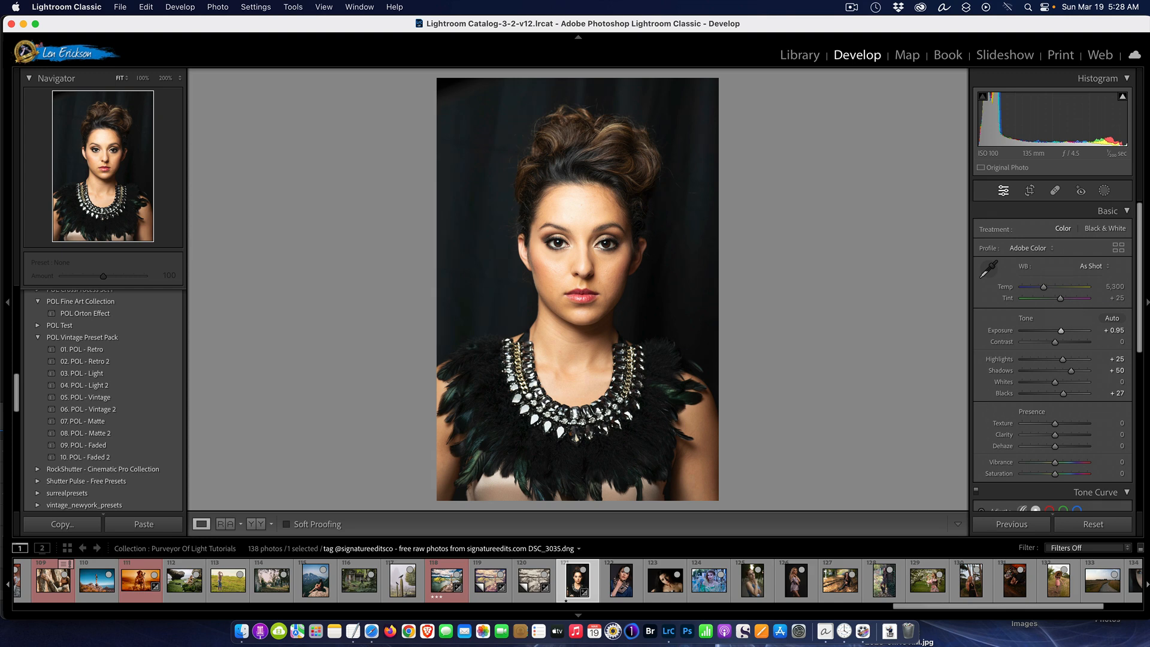
{"action": "left_click", "coordinate": [1084, 525]}
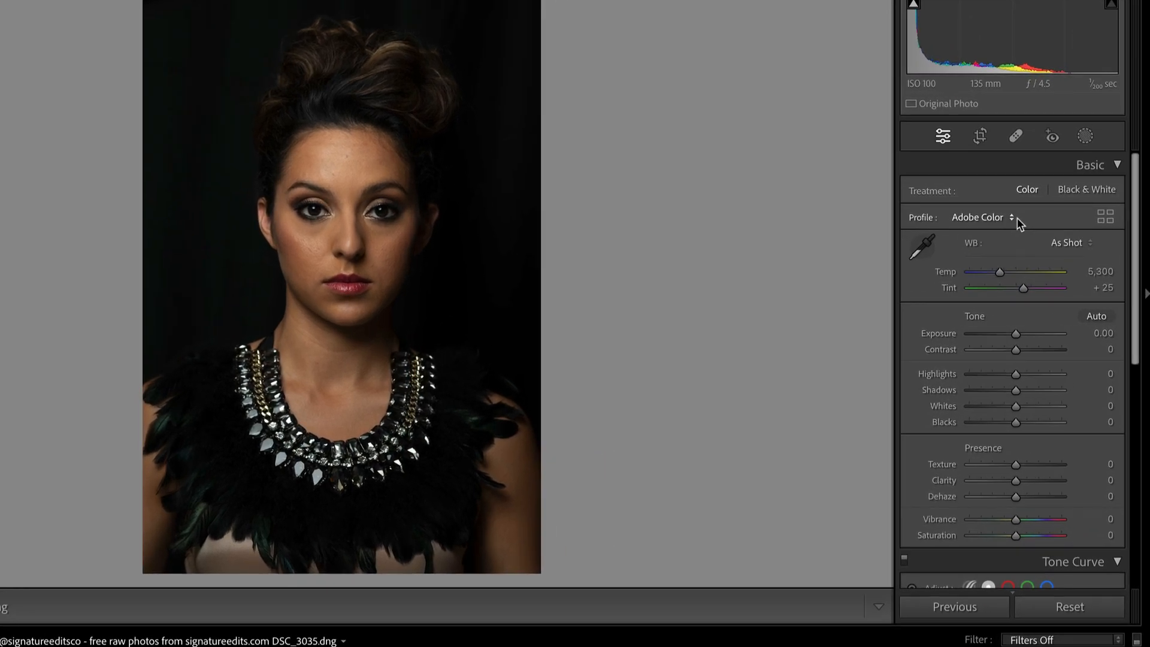
Check the basic Adobe profile choices, open the Profile Browser and examine the Camera Matching profiles for the portrait
{"action": "left_click", "coordinate": [1052, 248]}
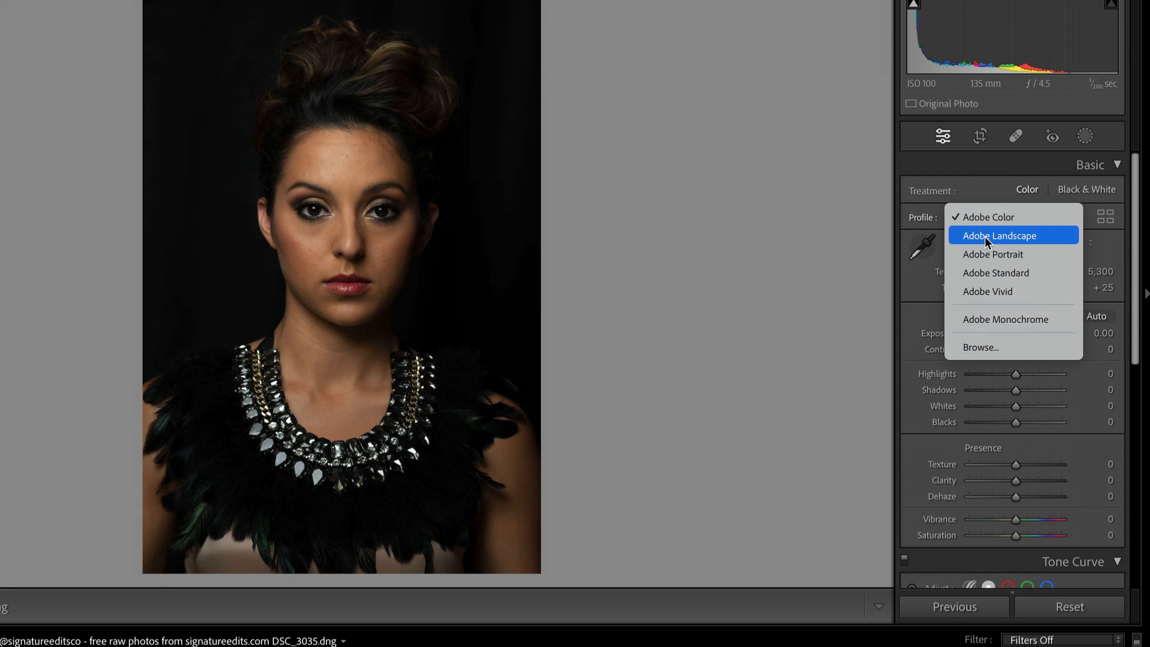
{"action": "left_click", "coordinate": [782, 152]}
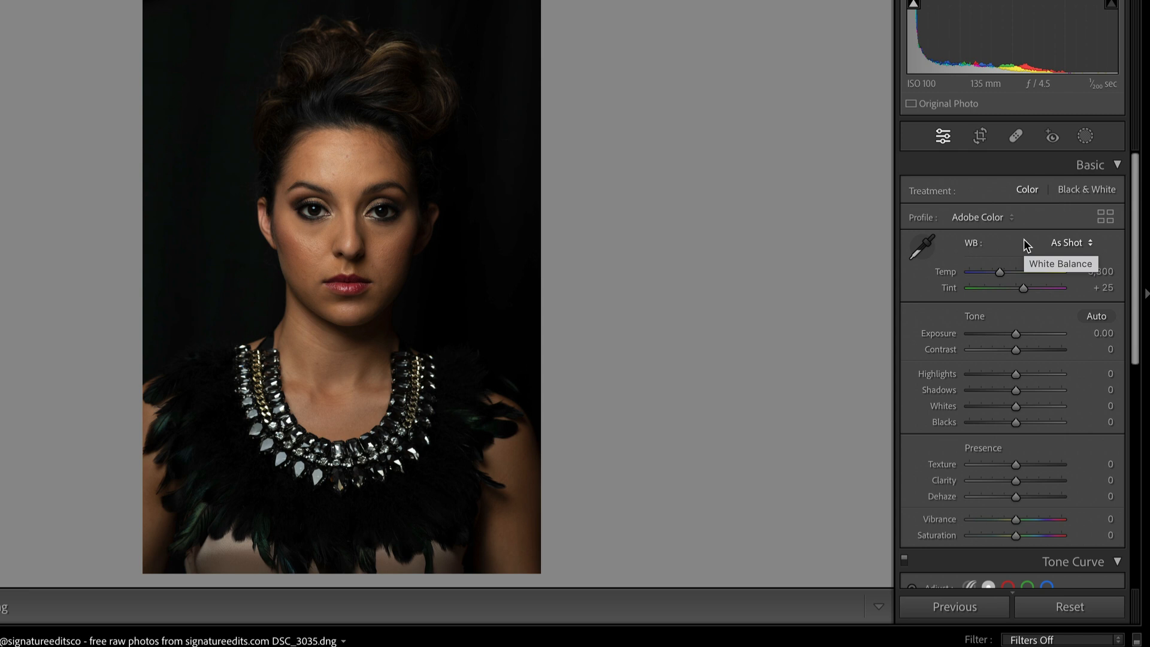
{"action": "left_click", "coordinate": [1106, 219]}
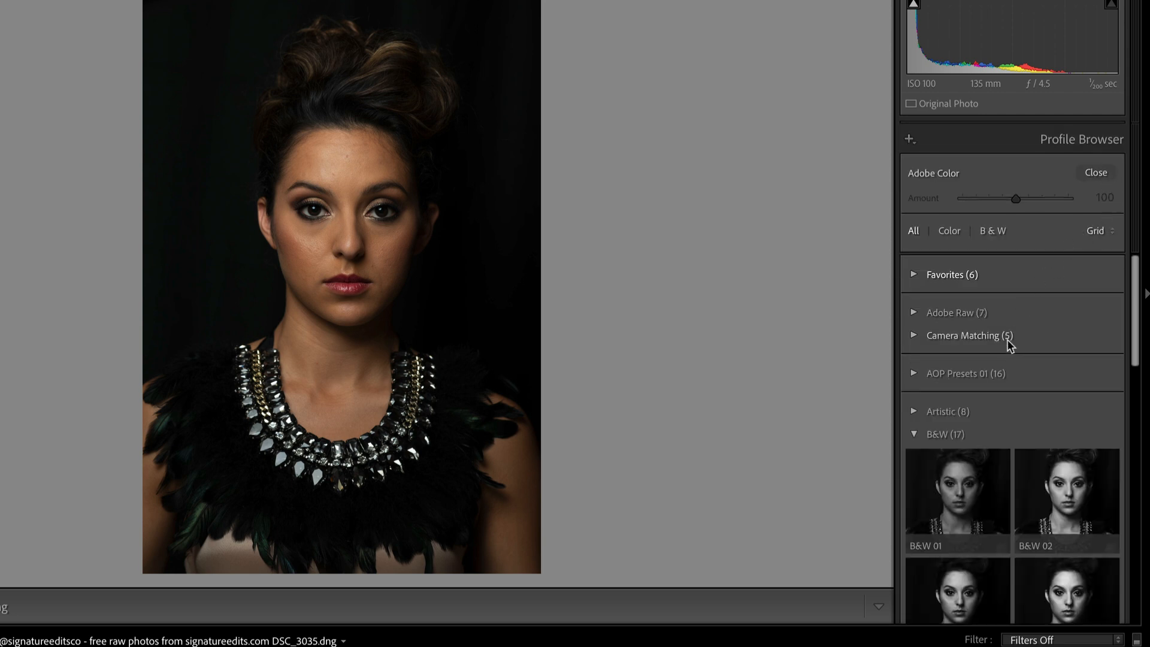
{"action": "left_click", "coordinate": [913, 336]}
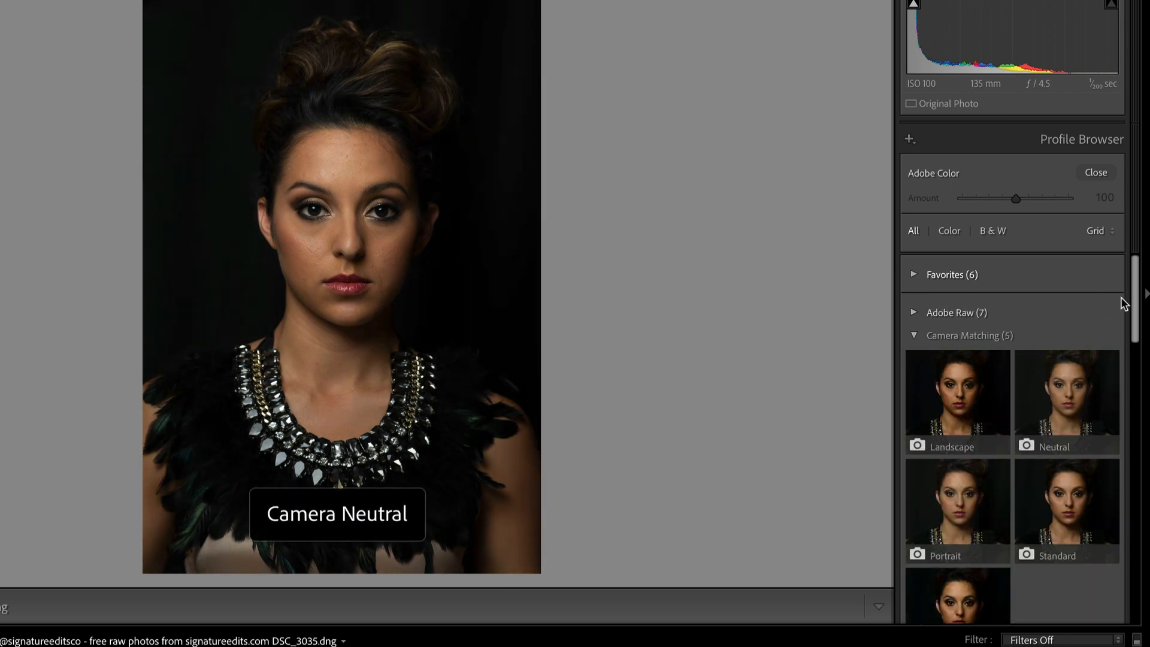
{"action": "scroll", "coordinate": [1126, 299], "scroll_direction": "down", "scroll_amount": 2}
{"action": "scroll", "coordinate": [1118, 282], "scroll_direction": "up", "scroll_amount": 2}
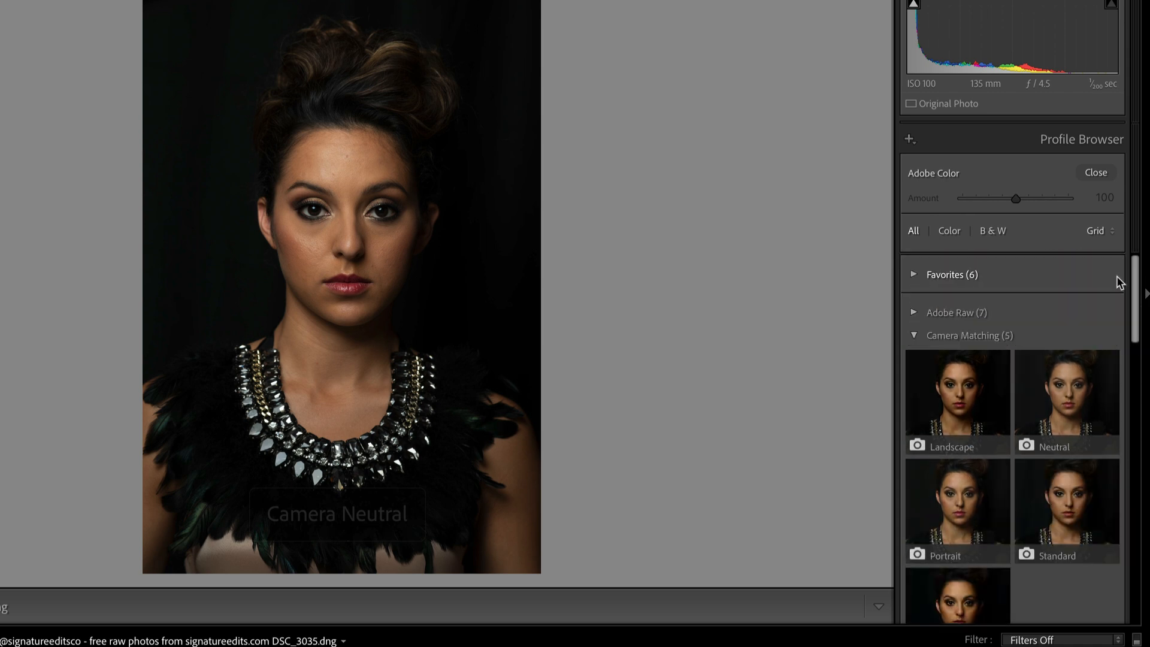
{"action": "scroll", "coordinate": [1109, 303], "scroll_direction": "down", "scroll_amount": 1}
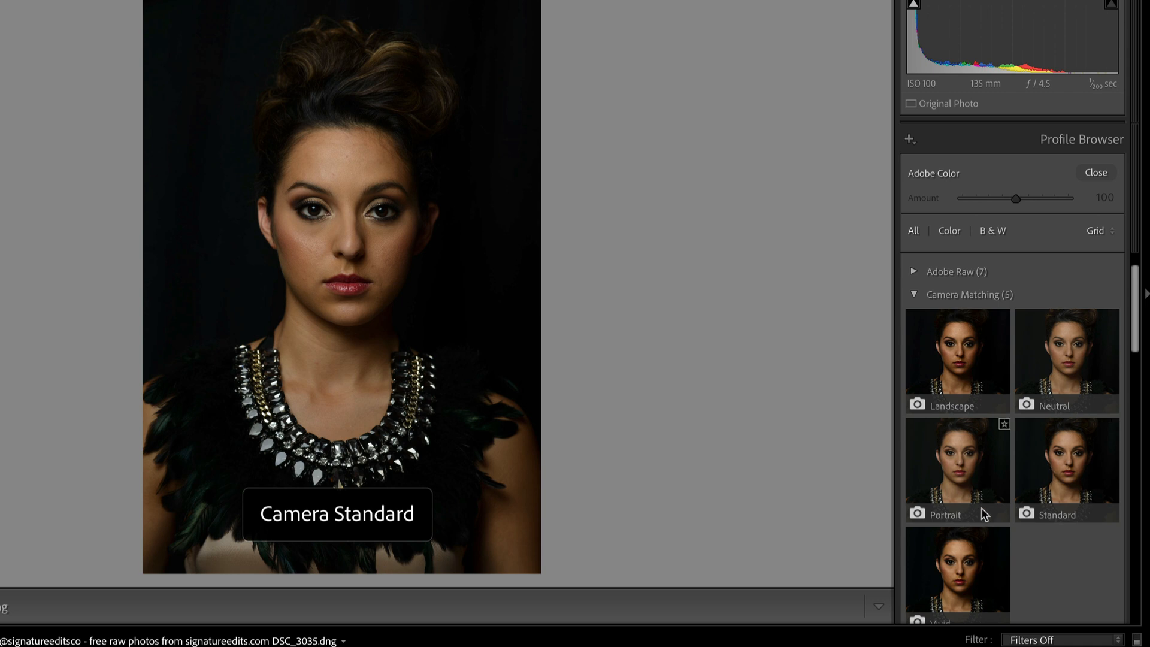
Preview the Camera Matching profiles, apply Camera Portrait, compare the portrait before and after, and reset the photo
{"action": "scroll", "coordinate": [988, 514], "scroll_direction": "down", "scroll_amount": 1}
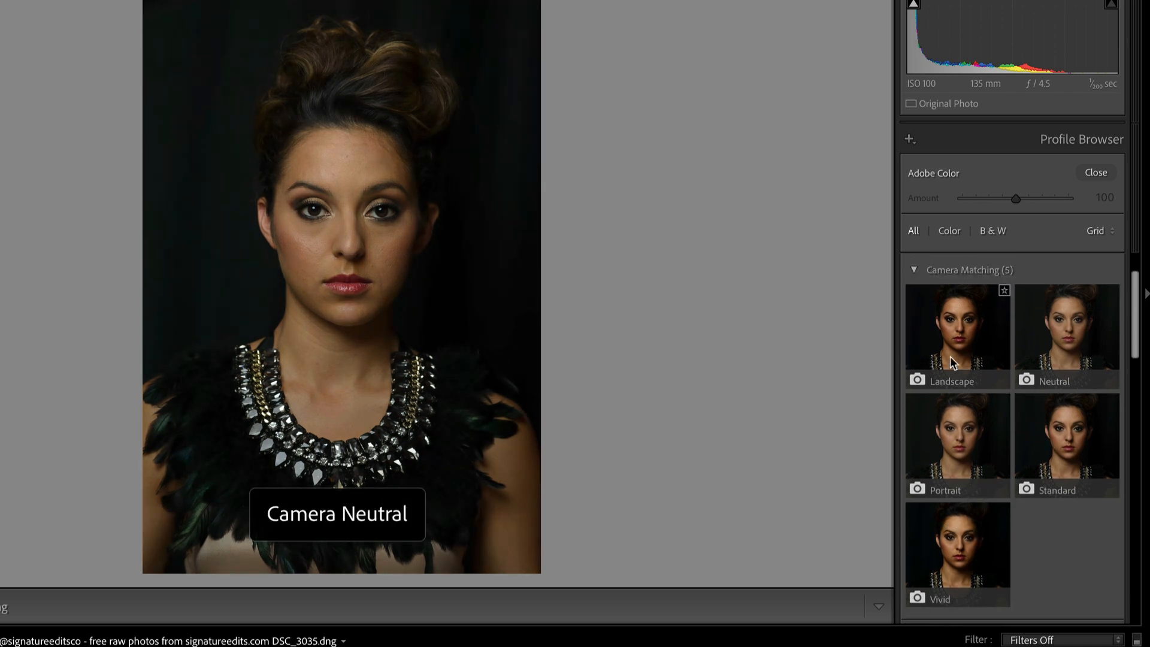
{"action": "scroll", "coordinate": [943, 354], "scroll_direction": "up", "scroll_amount": 2}
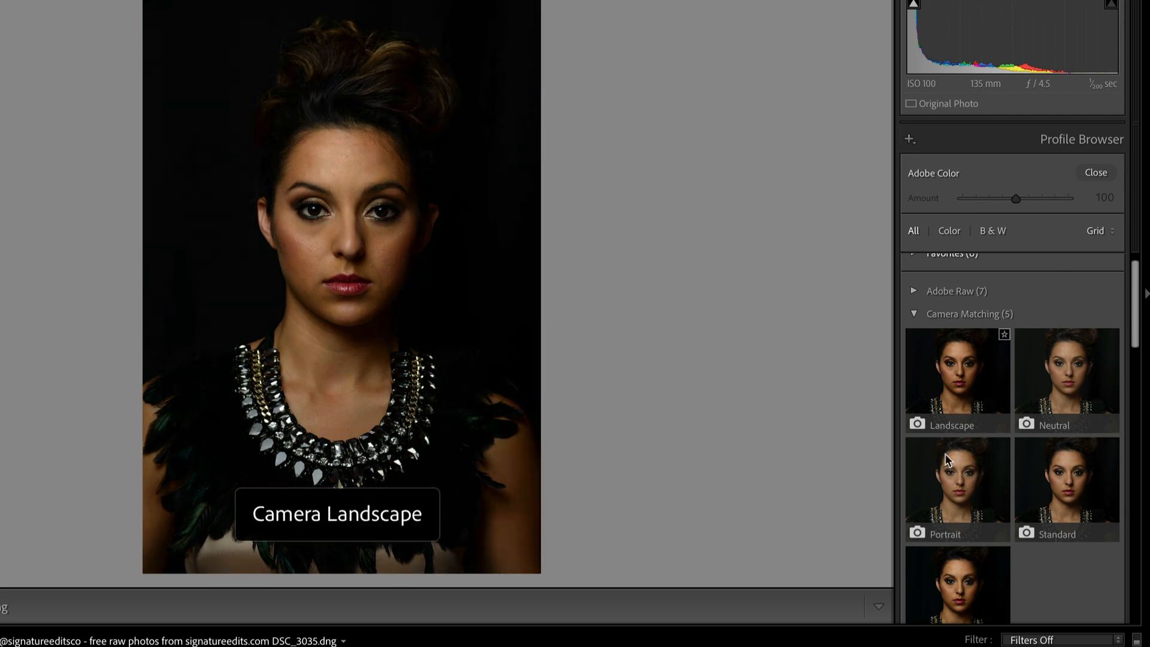
{"action": "left_click", "coordinate": [947, 491]}
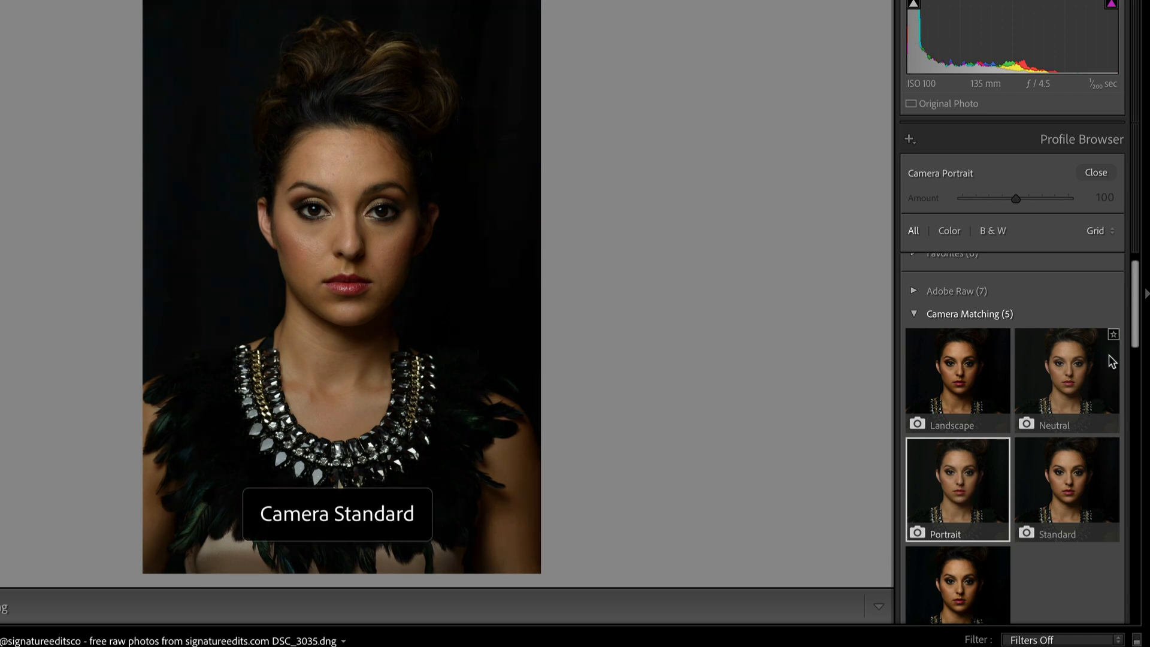
{"action": "left_click", "coordinate": [1094, 171]}
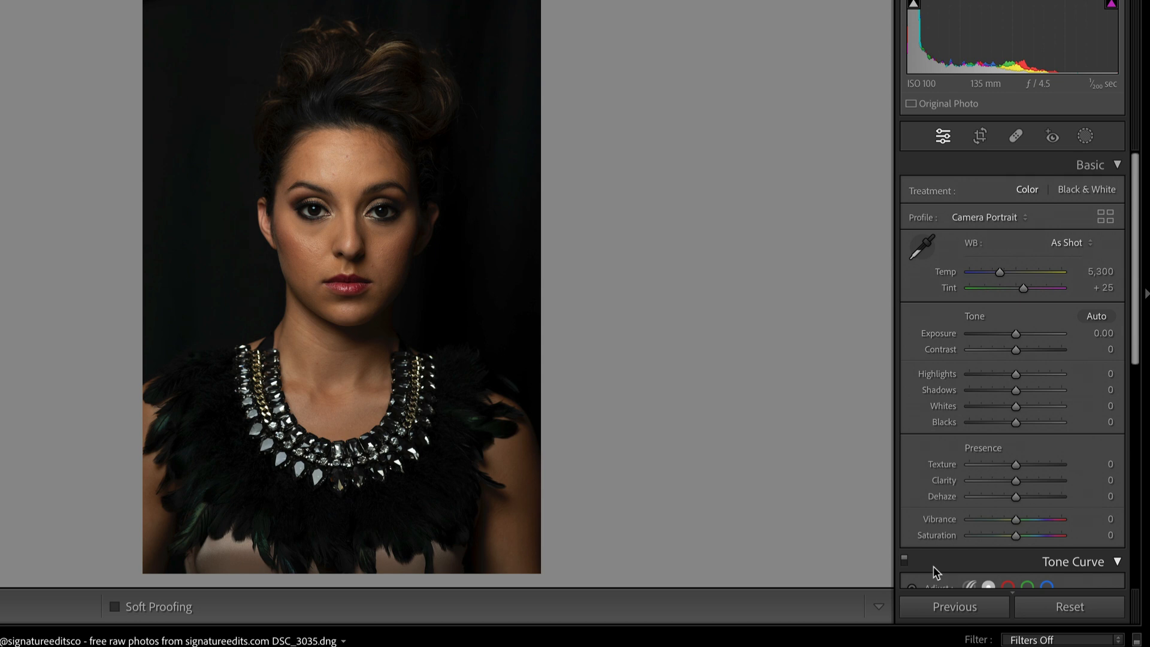
{"action": "key", "text": "backslash"}
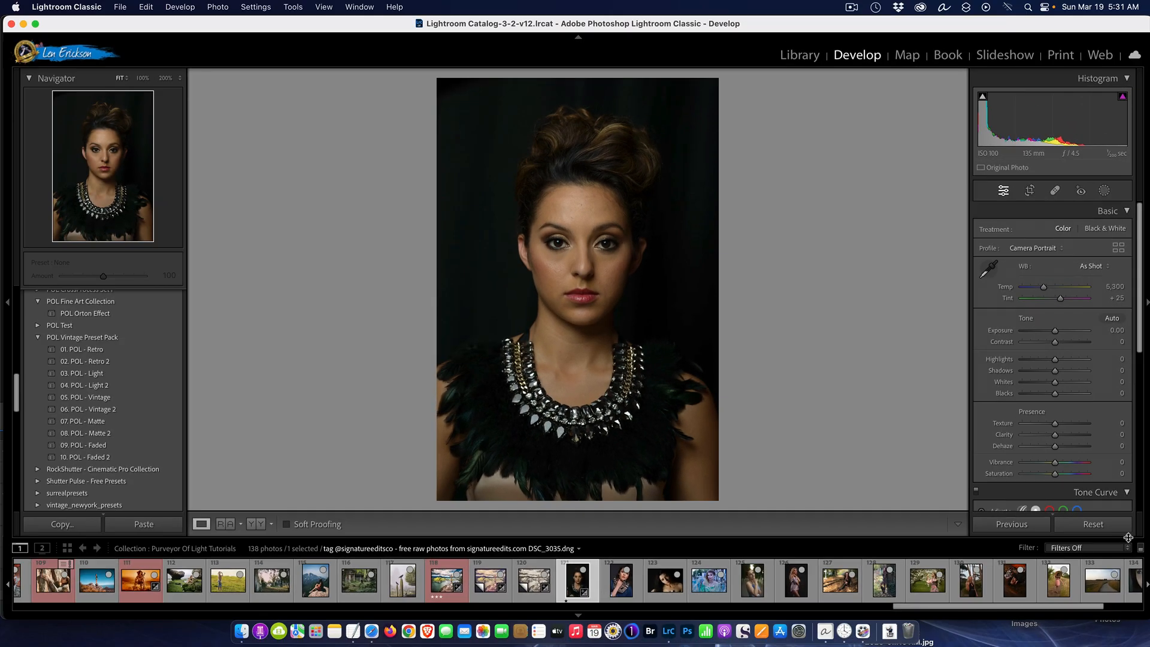
{"action": "left_click", "coordinate": [1103, 526]}
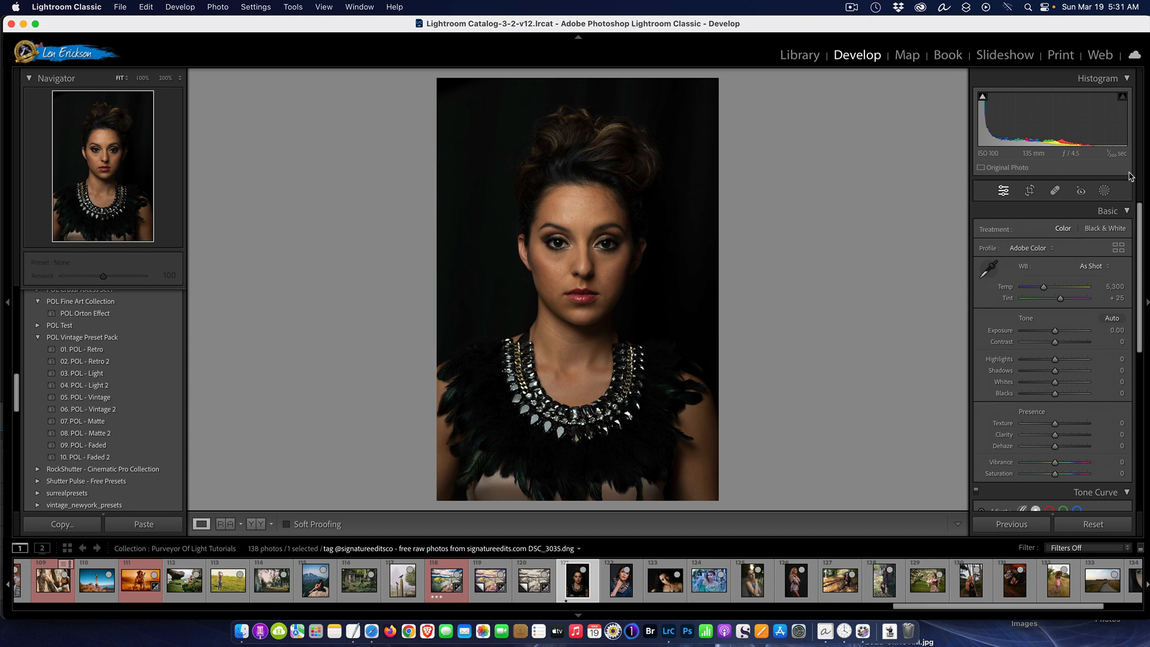
Set the portrait's blacks to +36, try an exposure of -1.12 directly in the histogram, and set exposure to +0.32
{"action": "mouse_move", "coordinate": [983, 101]}
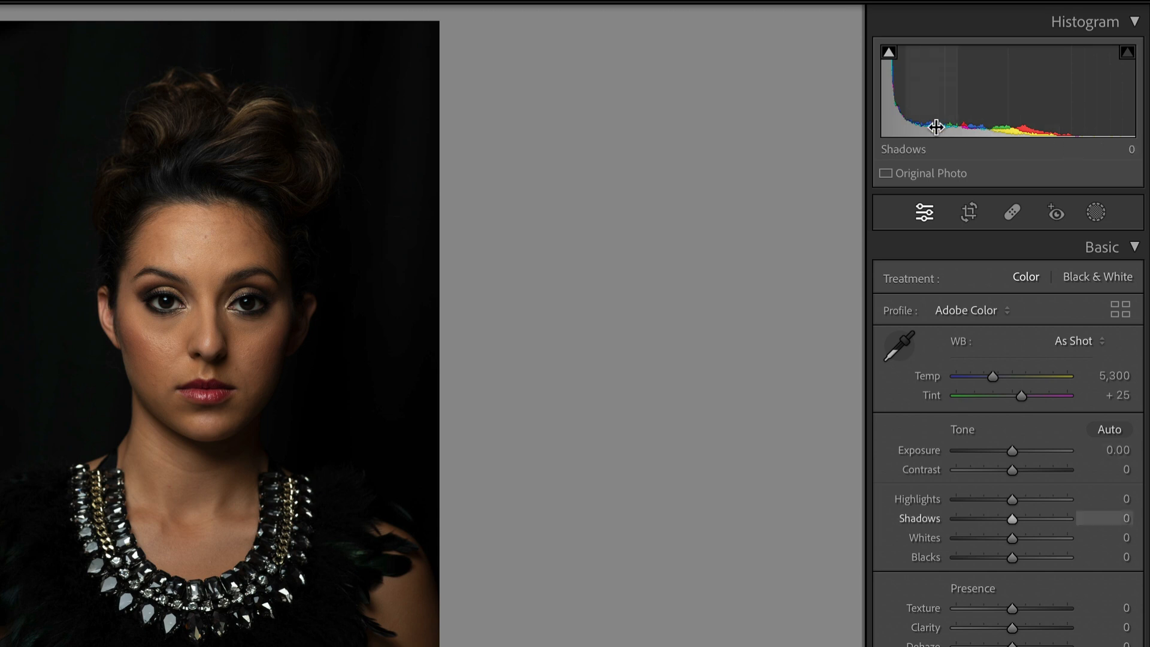
{"action": "mouse_move", "coordinate": [1012, 557]}
{"action": "left_mouse_down"}
{"action": "mouse_move", "coordinate": [1068, 558]}
{"action": "mouse_move", "coordinate": [956, 557]}
{"action": "mouse_move", "coordinate": [1065, 558]}
{"action": "mouse_move", "coordinate": [956, 558]}
{"action": "mouse_move", "coordinate": [1032, 558]}
{"action": "left_mouse_up"}
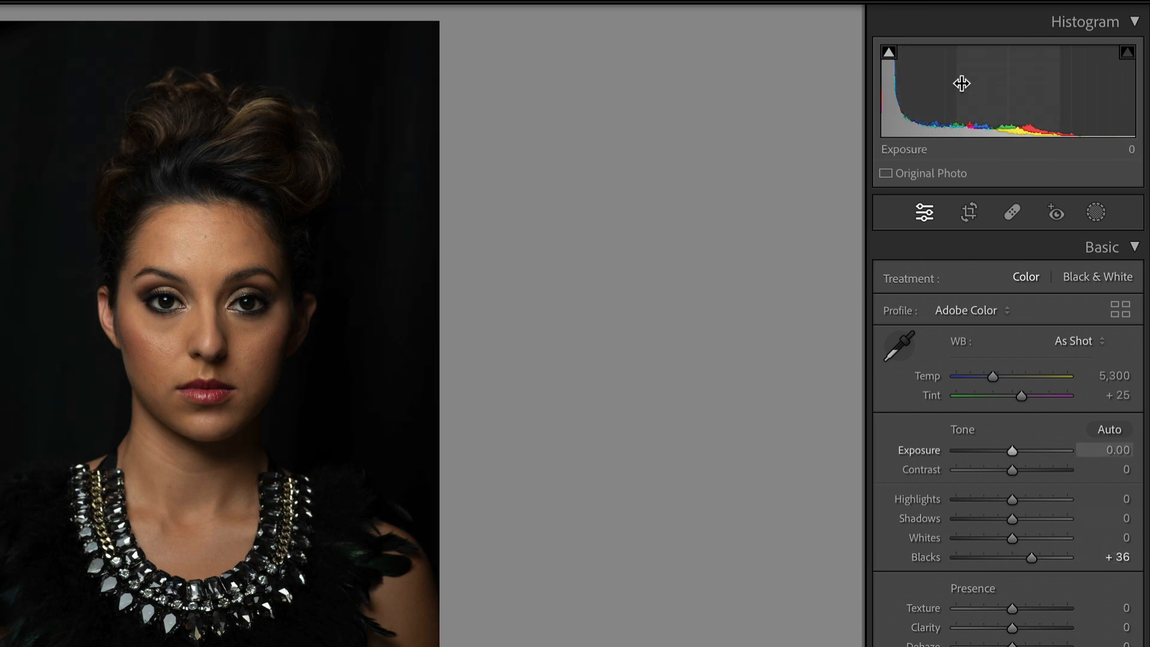
{"action": "left_click_drag", "start_coordinate": [1006, 88], "coordinate": [966, 89]}
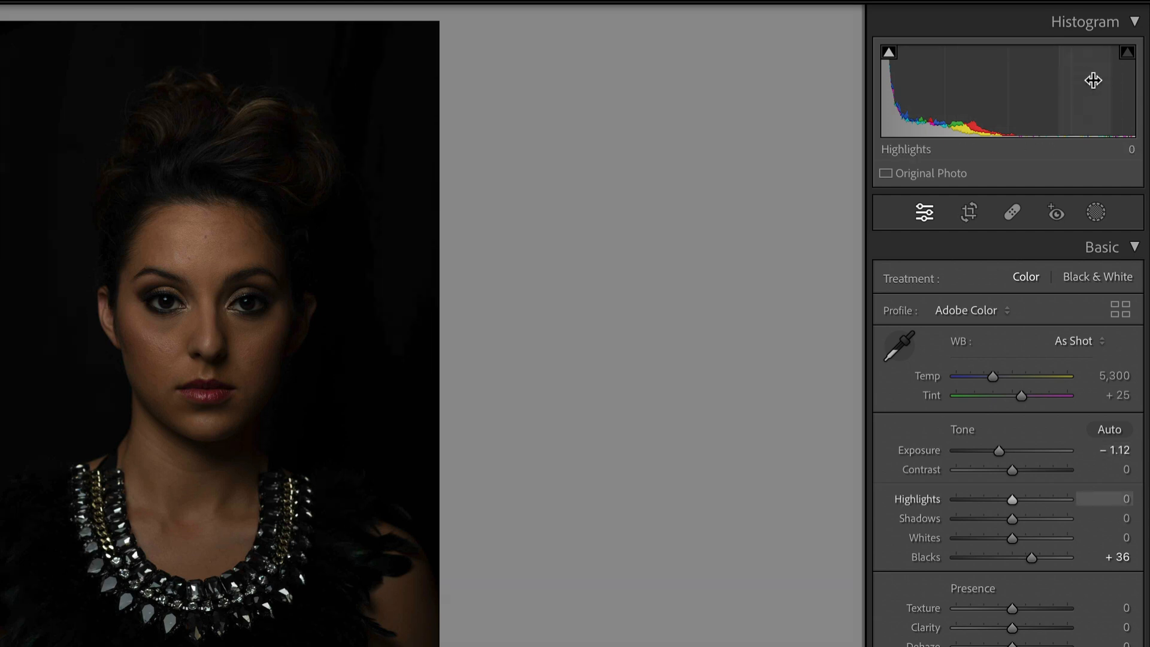
{"action": "left_click_drag", "start_coordinate": [1004, 99], "coordinate": [1077, 99]}
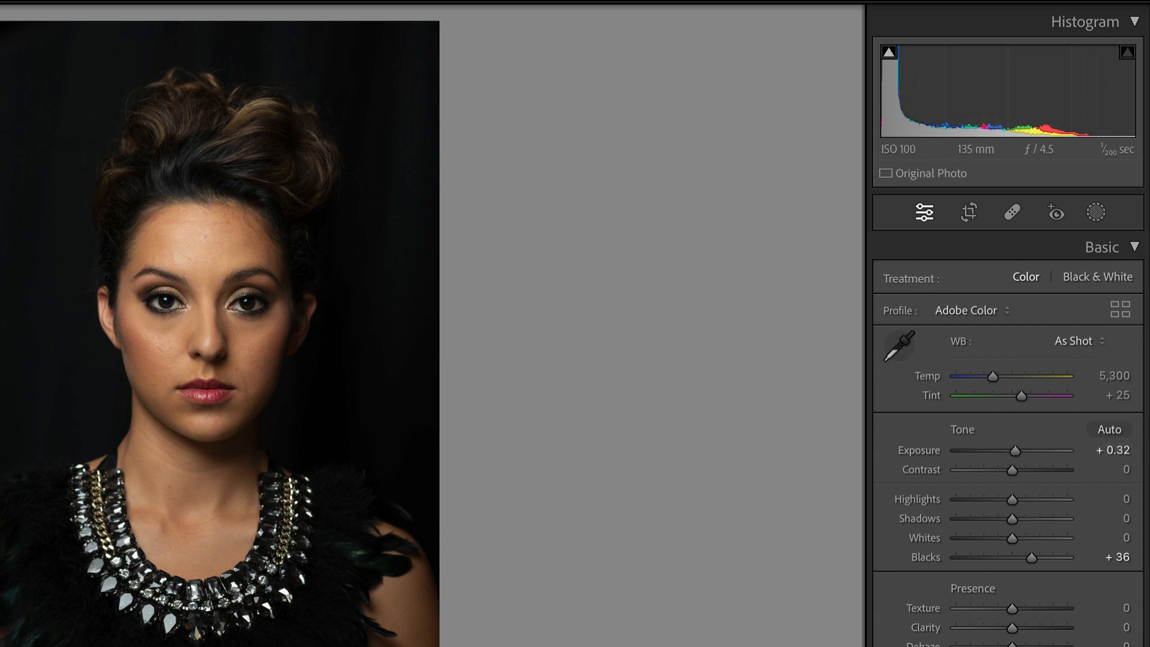